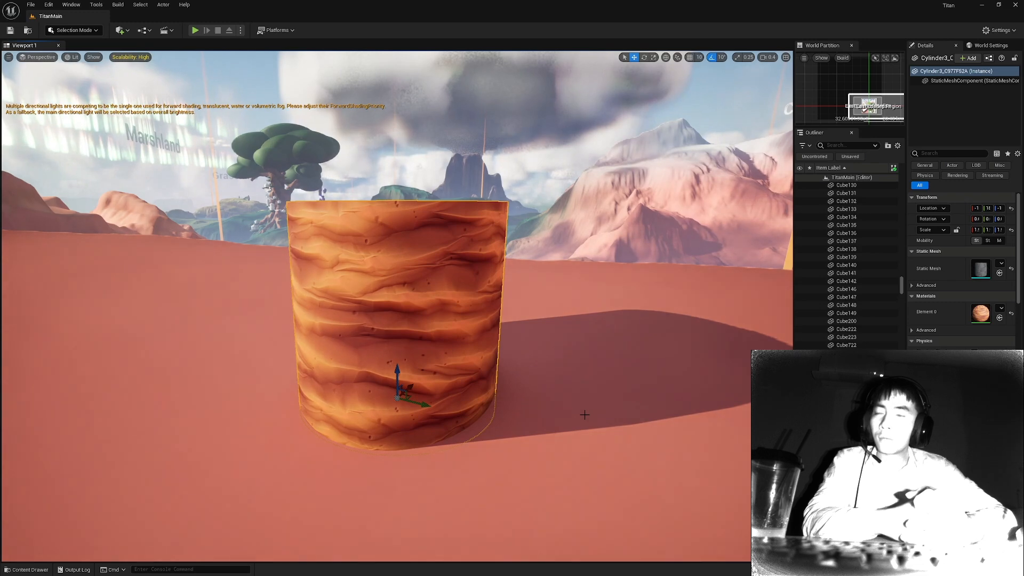
Create a material instance in the Desert/MaterialInstances folder with its default name and open it for editing.
{"action": "key", "text": "ctrl+space"}
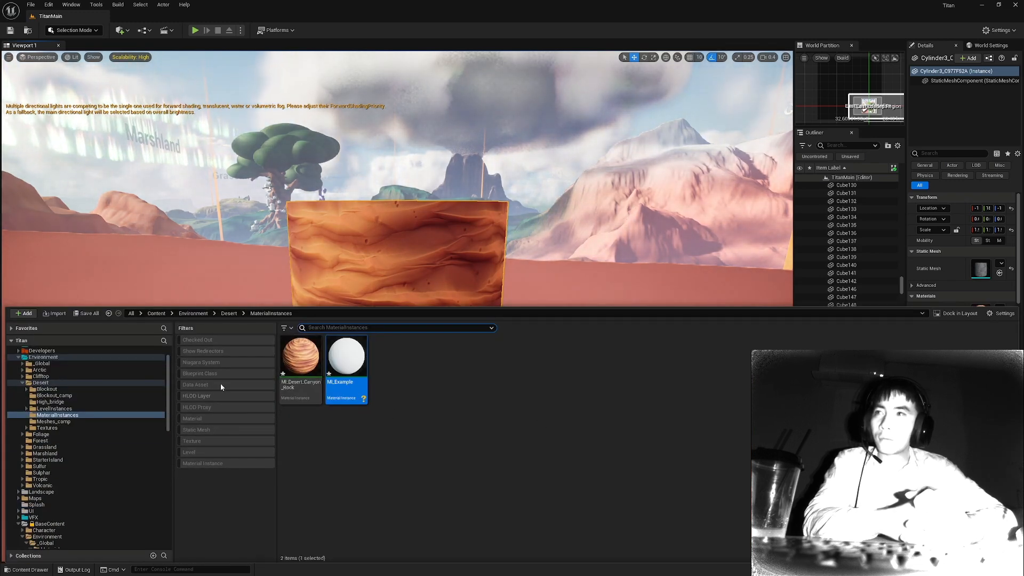
{"action": "left_click", "coordinate": [388, 417]}
{"action": "right_click", "coordinate": [404, 369]}
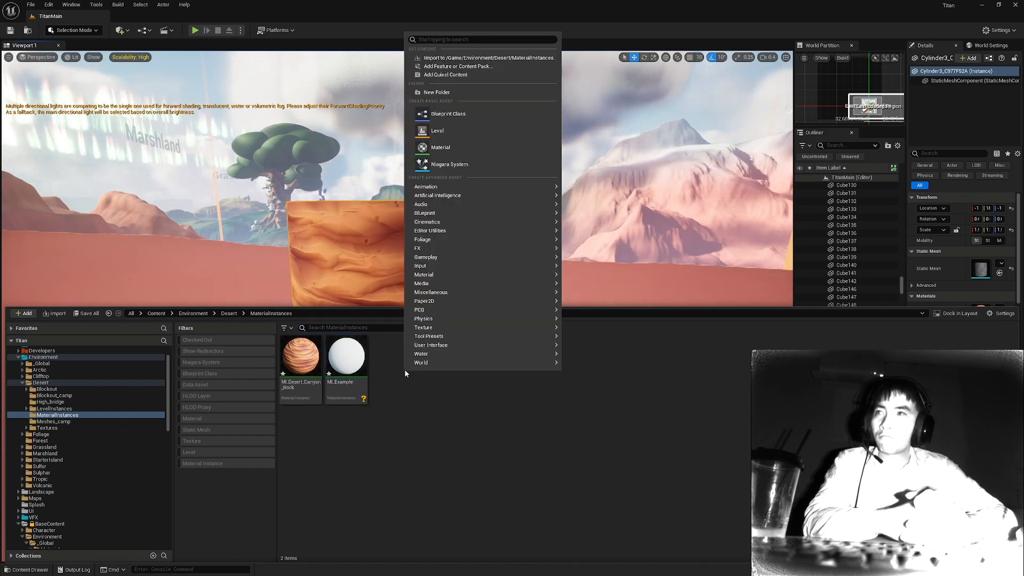
{"action": "mouse_move", "coordinate": [452, 275]}
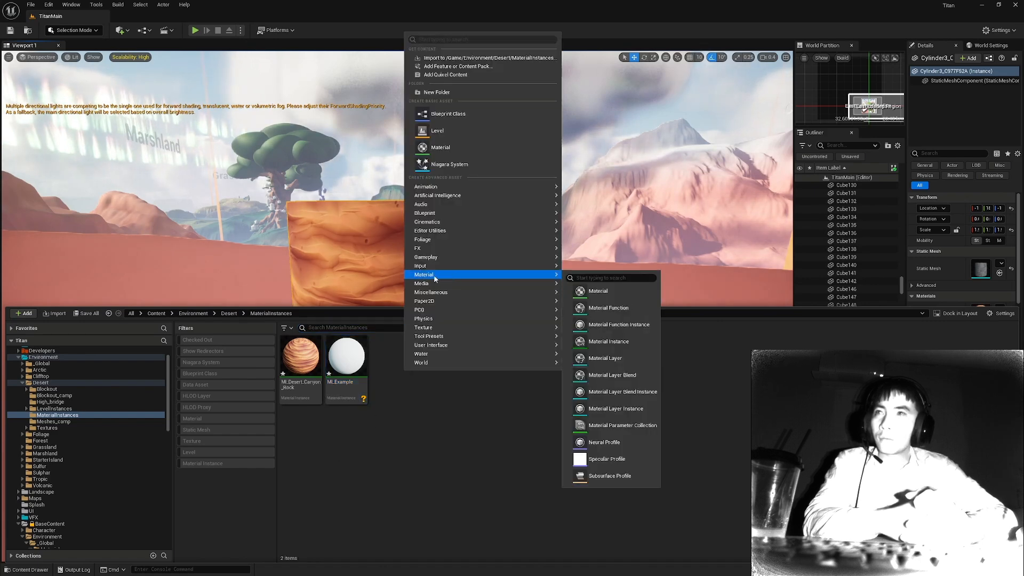
{"action": "left_click", "coordinate": [609, 341]}
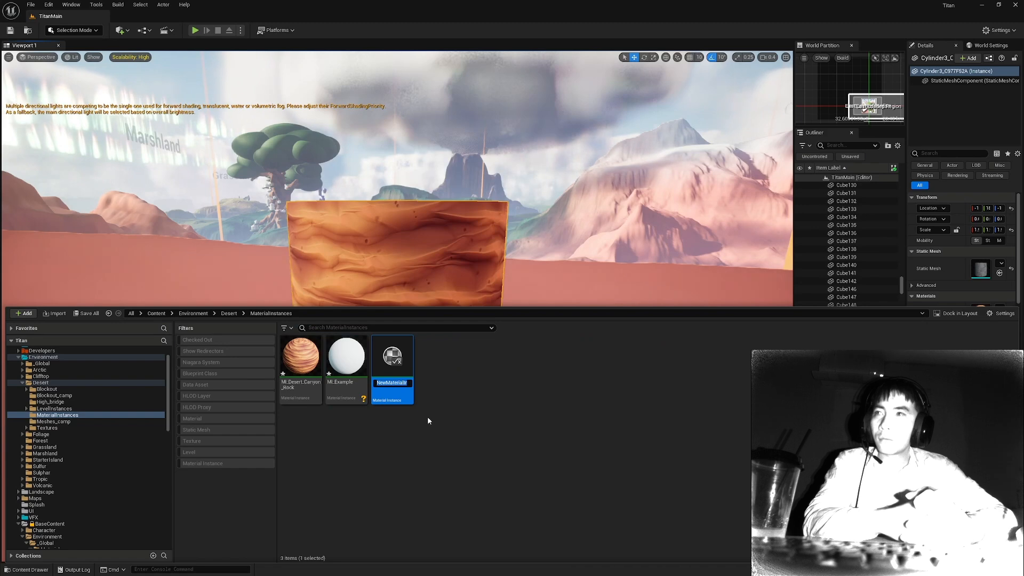
{"action": "left_click", "coordinate": [428, 418]}
{"action": "double_click", "coordinate": [401, 385]}
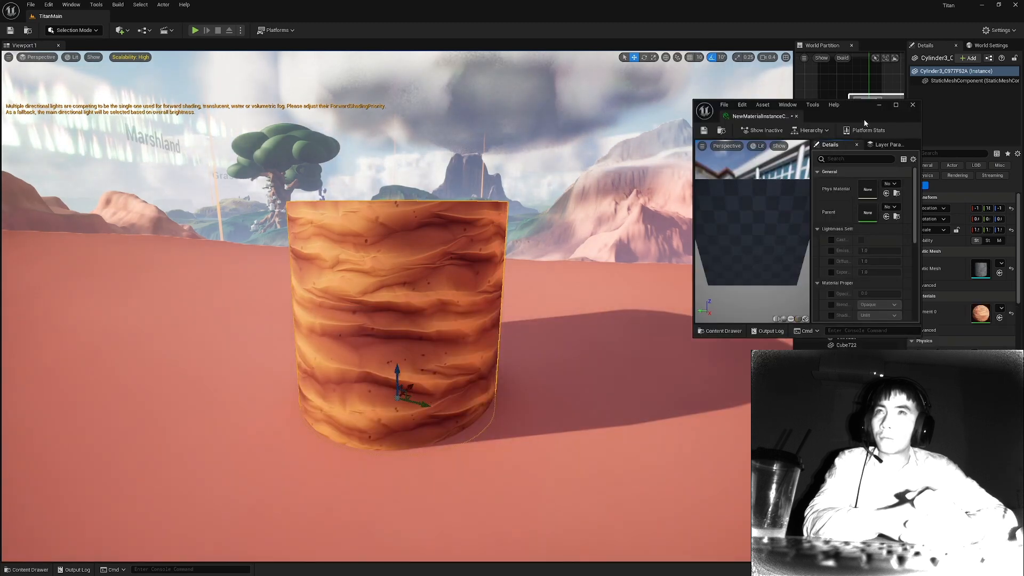
Set the new material instance's parent to the base material found by searching "MI_BaseMater", and close its editor after viewing the parameters.
{"action": "left_click", "coordinate": [819, 204]}
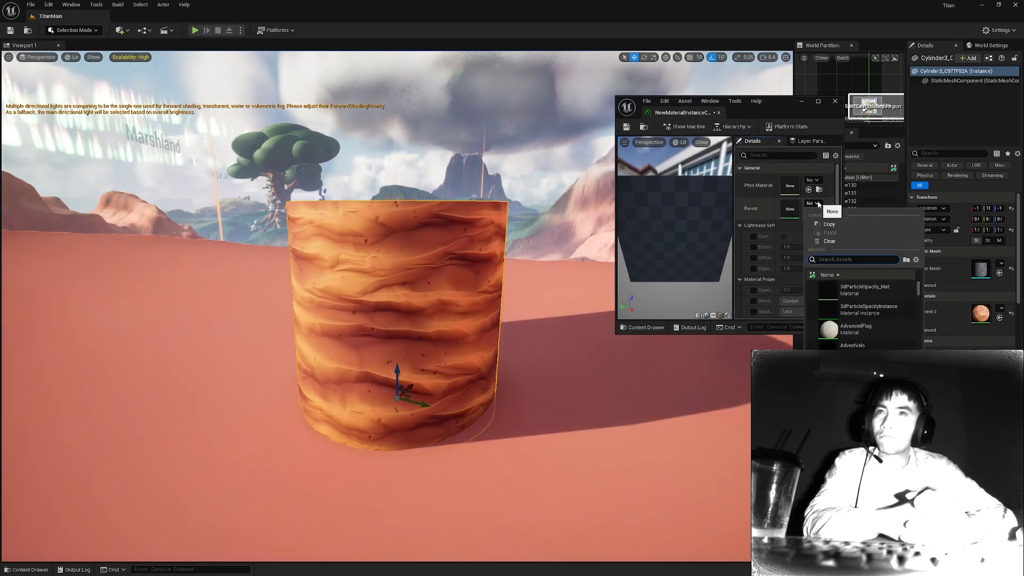
{"action": "type", "text": "MI_BaseMater"}
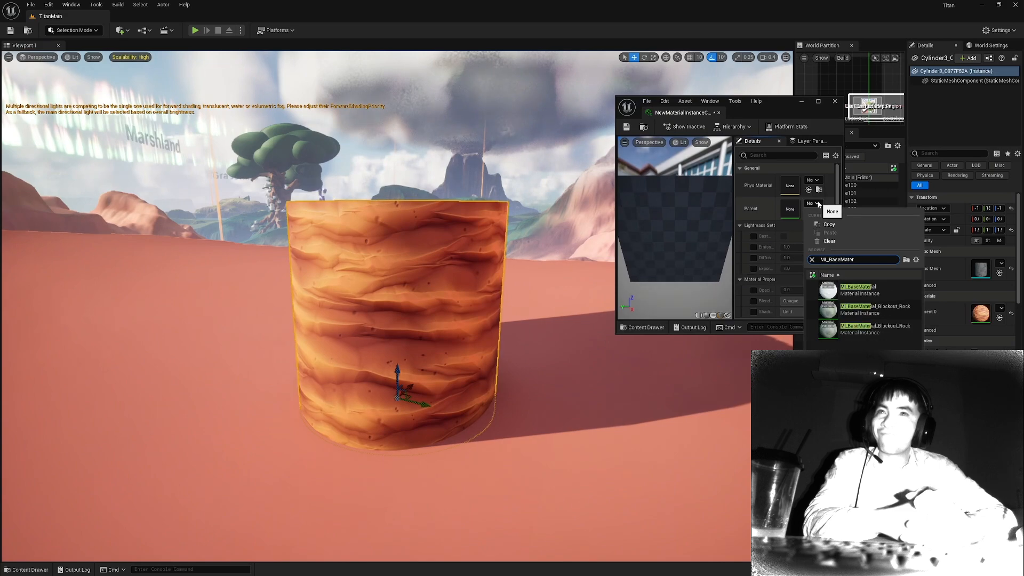
{"action": "left_click", "coordinate": [856, 289]}
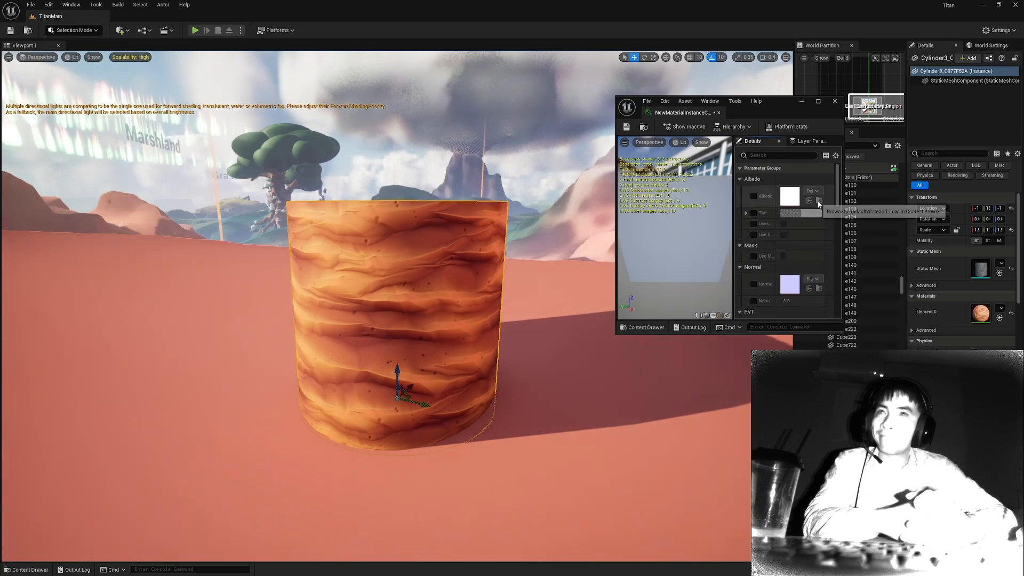
{"action": "left_click_drag", "start_coordinate": [776, 112], "coordinate": [624, 1]}
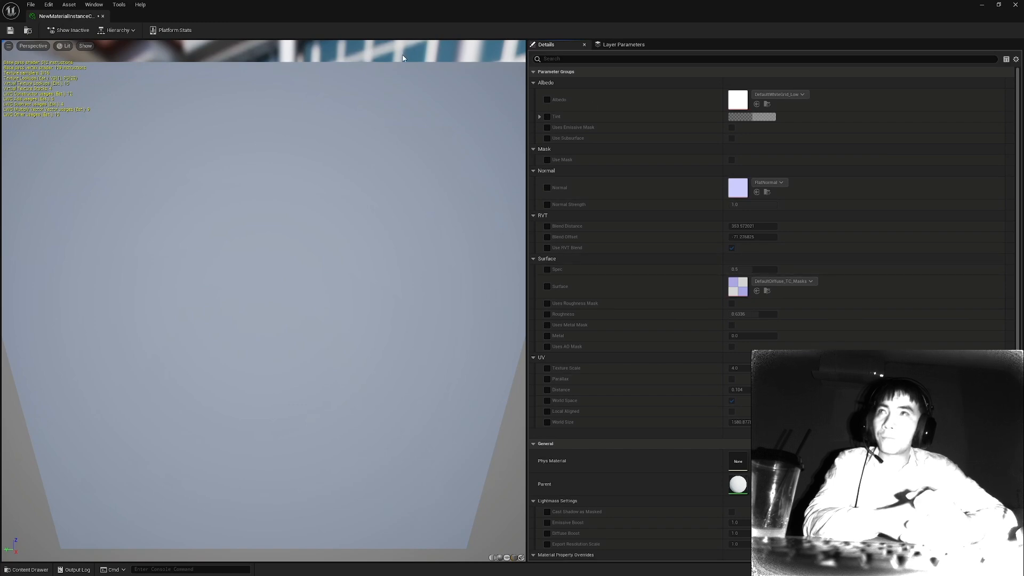
{"action": "left_click", "coordinate": [1017, 5]}
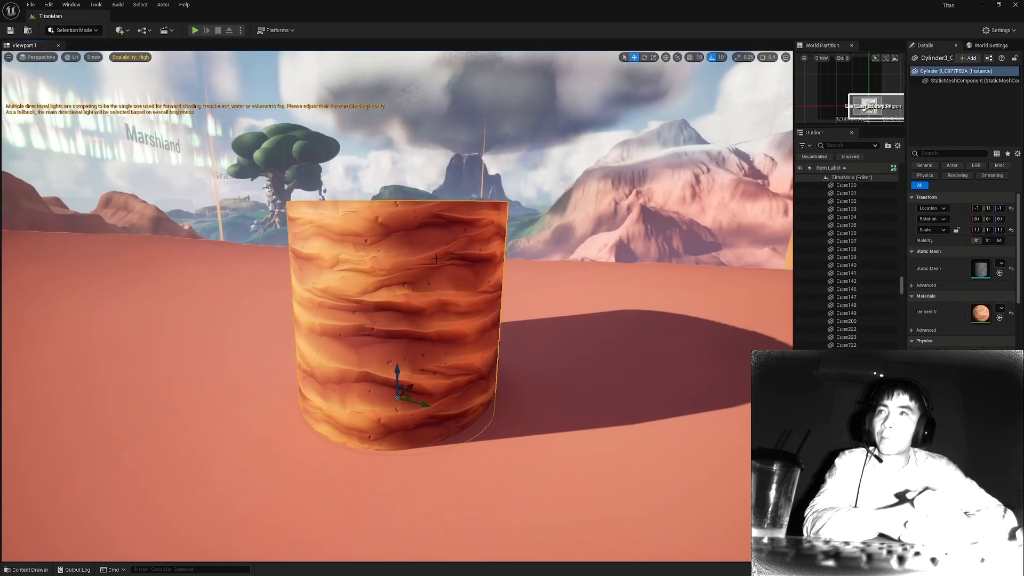
Open the cylinder's MI_Desert_Canyon_Rock material instance for editing.
{"action": "scroll", "coordinate": [502, 268], "scroll_direction": "up", "scroll_amount": 4}
{"action": "left_click_drag", "start_coordinate": [501, 268], "coordinate": [394, 266], "text": "alt"}
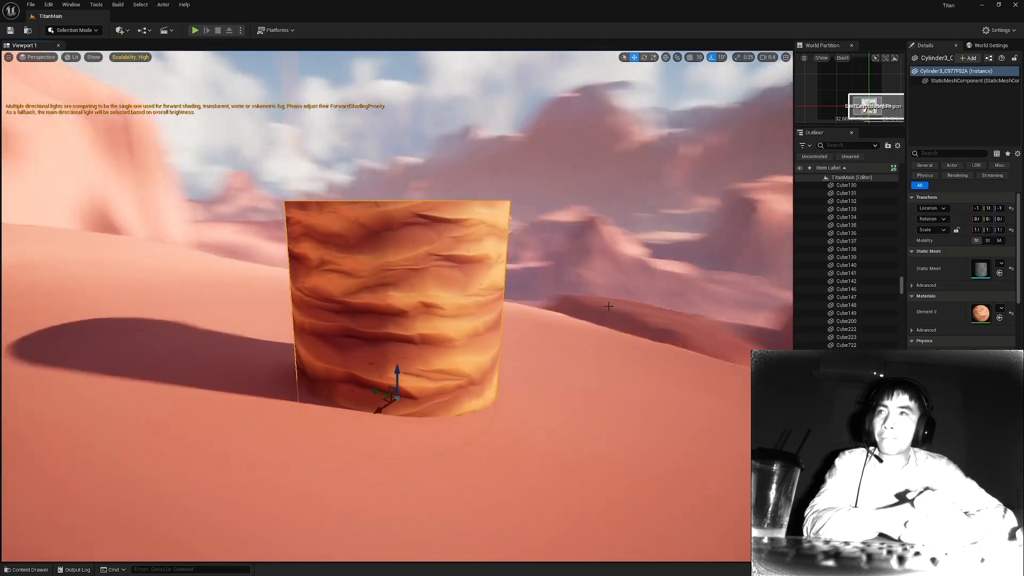
{"action": "double_click", "coordinate": [982, 313]}
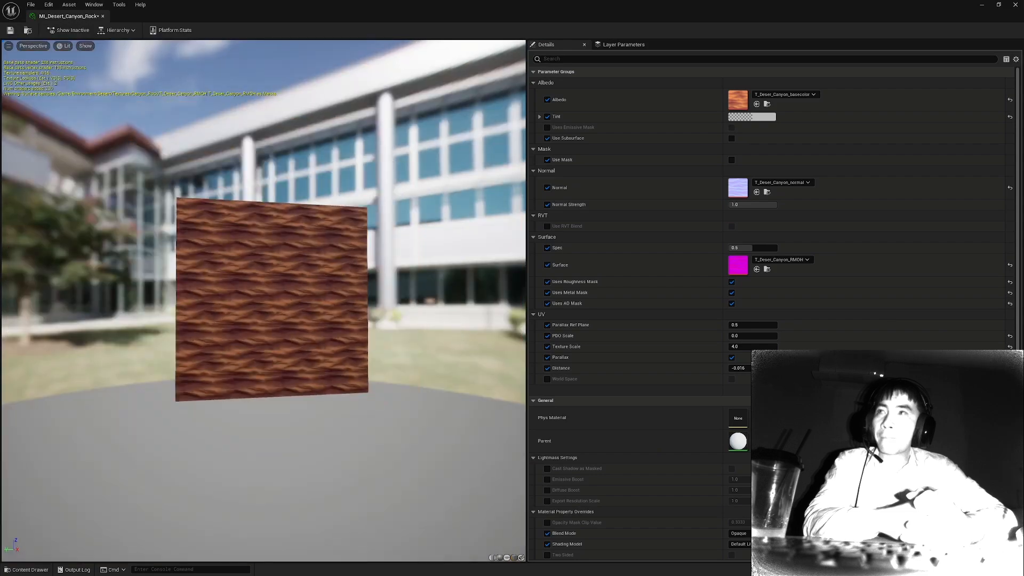
{"action": "left_click_drag", "start_coordinate": [359, 294], "coordinate": [325, 288]}
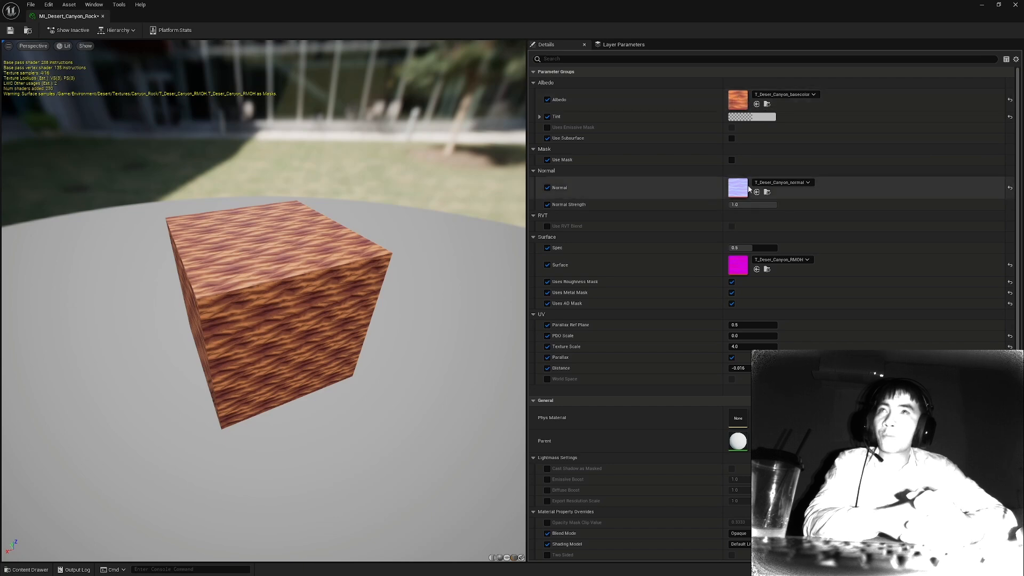
Open the T_Deser_Canyon_RMOH surface texture and isolate its red, green and blue channels for inspection.
{"action": "double_click", "coordinate": [739, 265]}
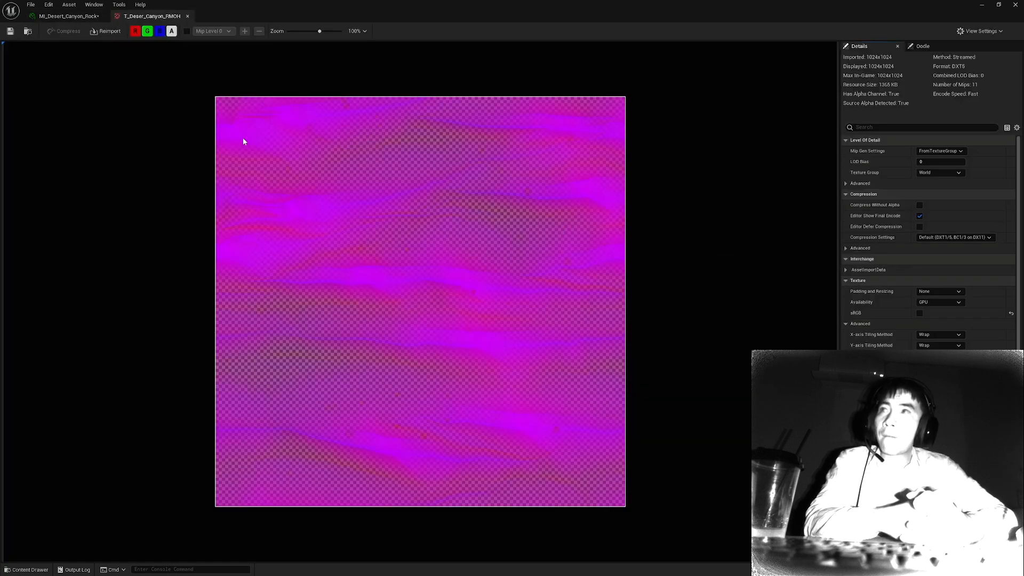
{"action": "left_click", "coordinate": [151, 30]}
{"action": "left_click", "coordinate": [159, 31]}
{"action": "left_click", "coordinate": [171, 32]}
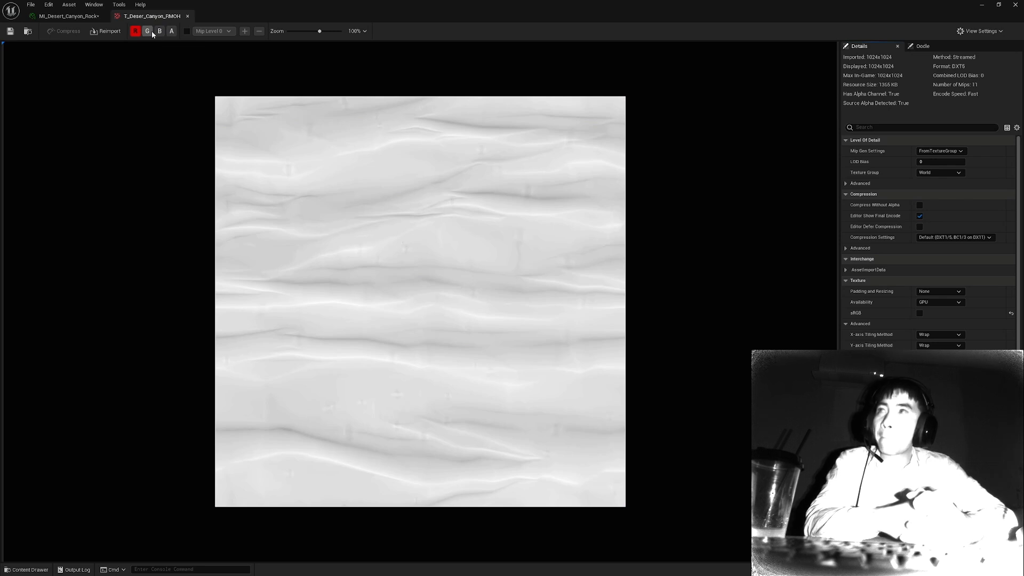
{"action": "left_click", "coordinate": [147, 31]}
{"action": "left_click", "coordinate": [159, 31]}
{"action": "left_click", "coordinate": [135, 31]}
{"action": "left_click", "coordinate": [147, 31]}
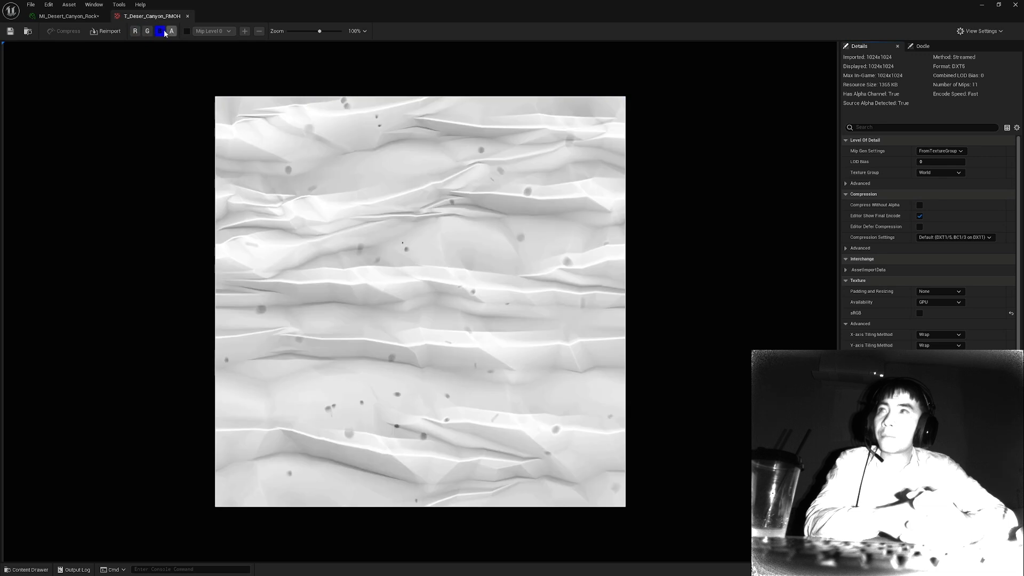
{"action": "left_click", "coordinate": [159, 31]}
{"action": "left_click", "coordinate": [135, 31]}
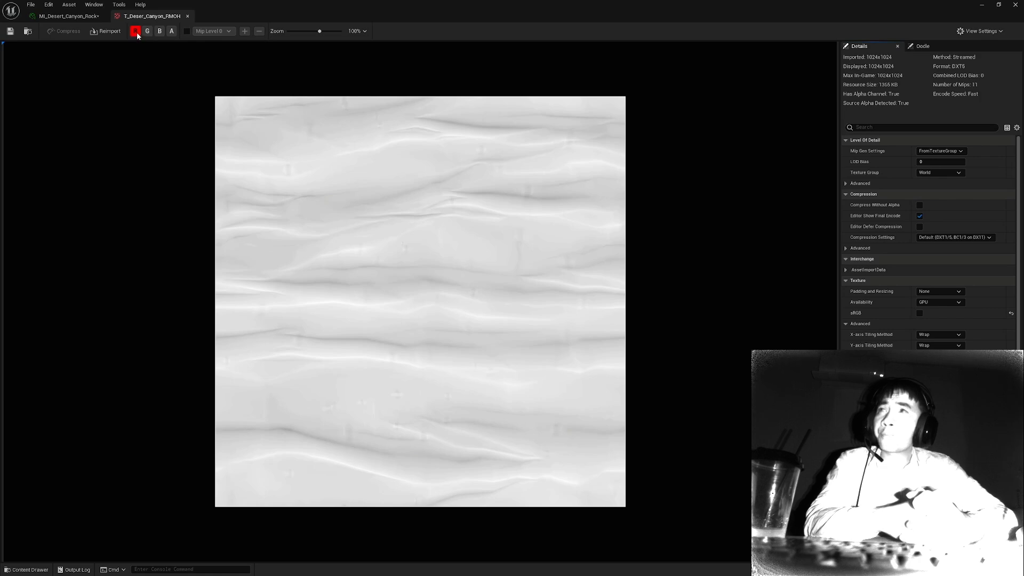
View the green, blue and alpha channels of the RMOH texture one at a time.
{"action": "left_click", "coordinate": [136, 31]}
{"action": "left_click", "coordinate": [148, 32]}
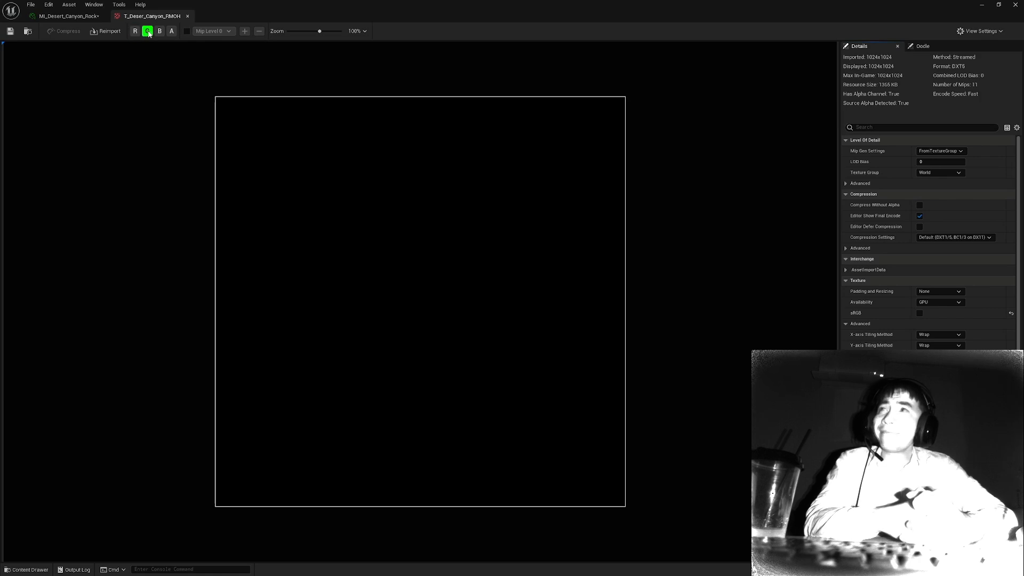
{"action": "left_click", "coordinate": [147, 31]}
{"action": "left_click", "coordinate": [159, 31]}
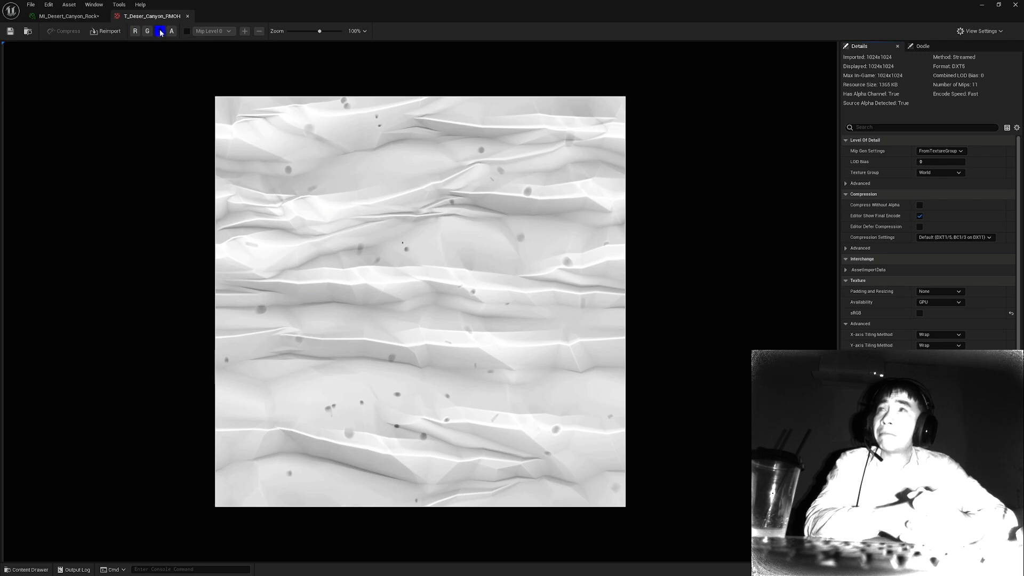
{"action": "left_click", "coordinate": [160, 31]}
{"action": "left_click", "coordinate": [171, 31]}
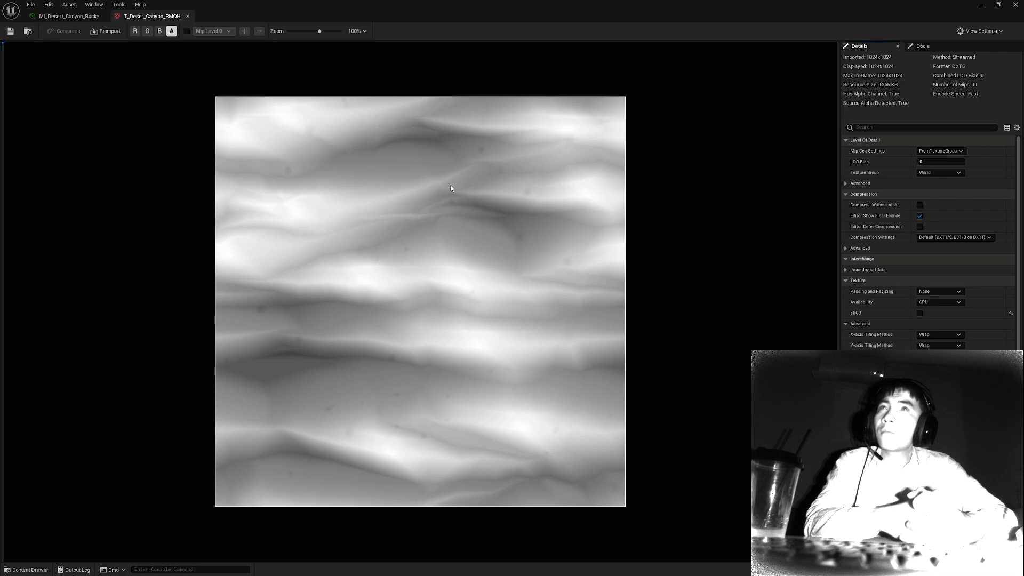
Compare the material instance's surface mask options with the RMOH texture's green channel, and return to the material instance.
{"action": "left_click", "coordinate": [74, 17]}
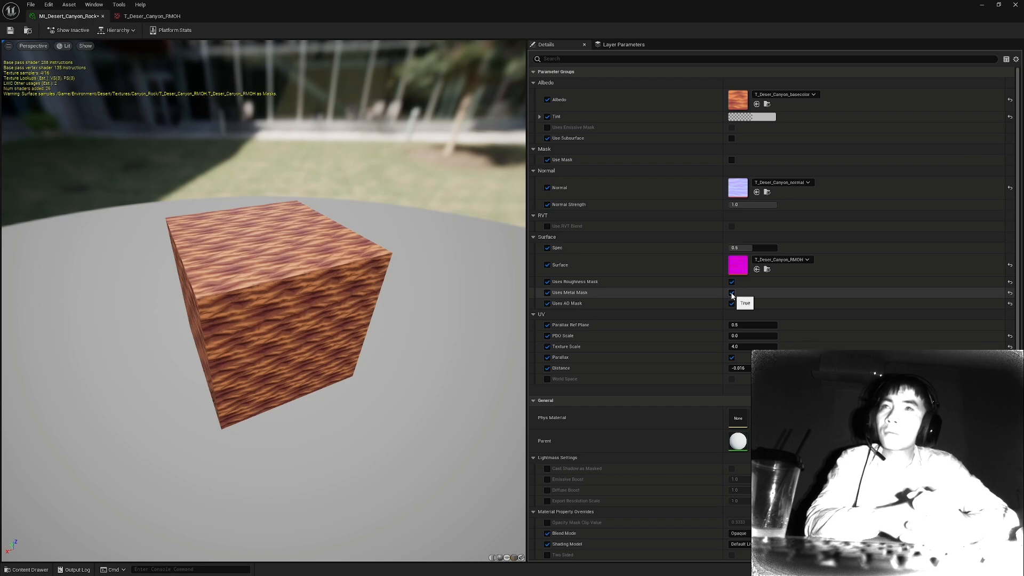
{"action": "double_click", "coordinate": [738, 266]}
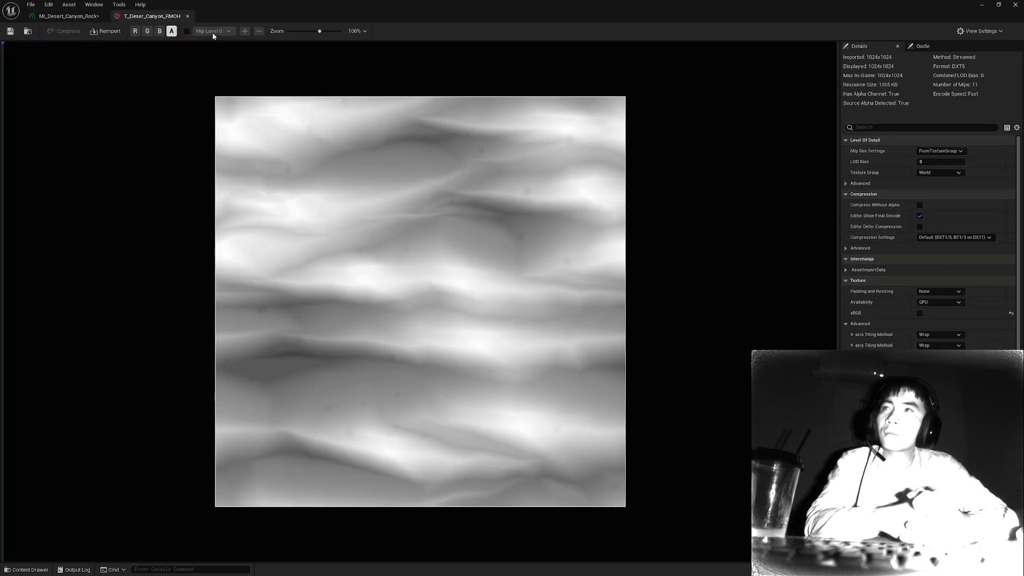
{"action": "left_click", "coordinate": [148, 31]}
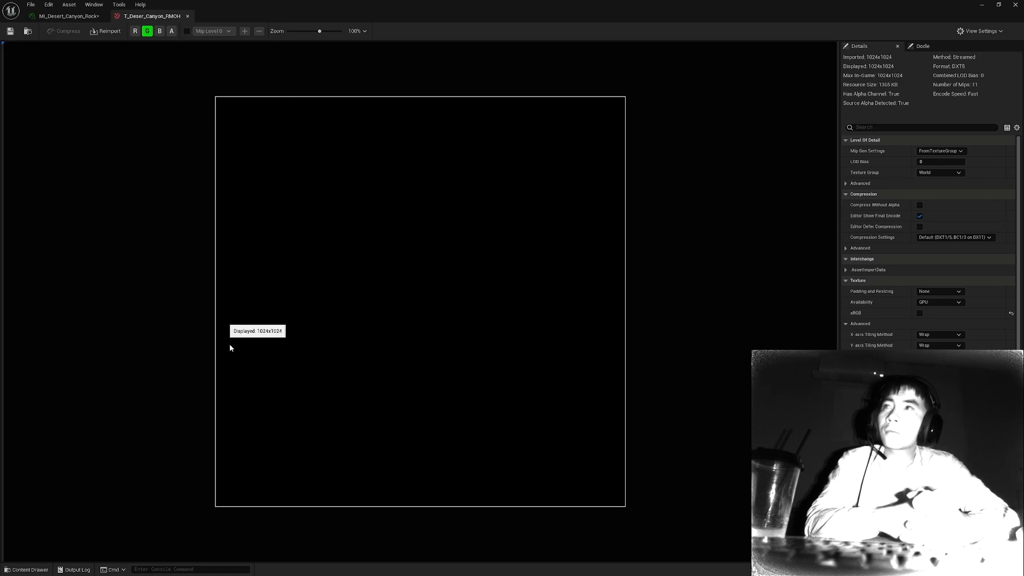
{"action": "left_click", "coordinate": [59, 17]}
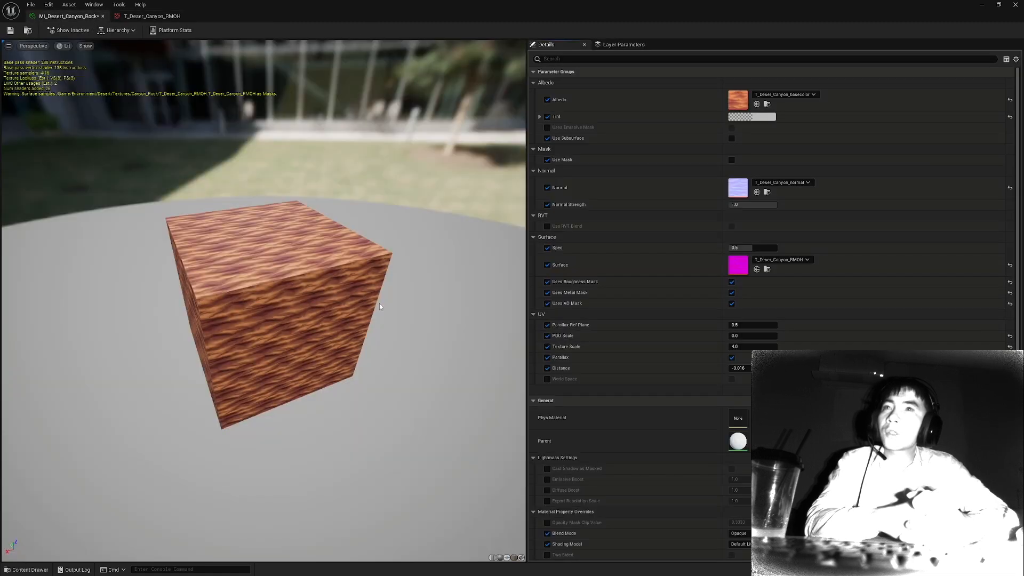
Disable Uses Roughness Mask and Uses Metal Mask on the canyon rock material, and lower Roughness to about 0.25.
{"action": "left_click_drag", "start_coordinate": [331, 335], "coordinate": [298, 291]}
{"action": "scroll", "coordinate": [332, 336], "scroll_direction": "up", "scroll_amount": 5}
{"action": "left_click_drag", "start_coordinate": [331, 336], "coordinate": [282, 323]}
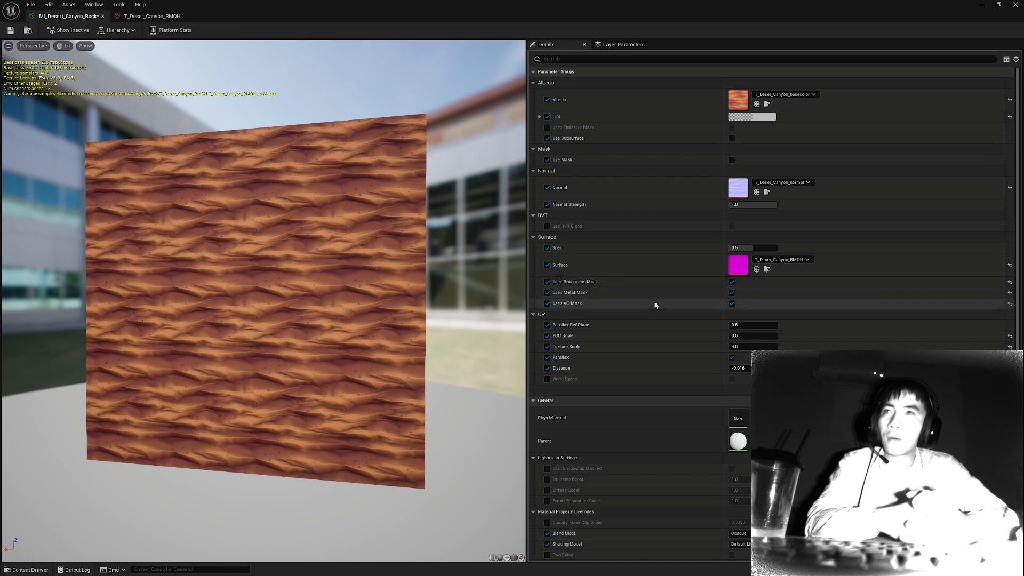
{"action": "left_click", "coordinate": [732, 281]}
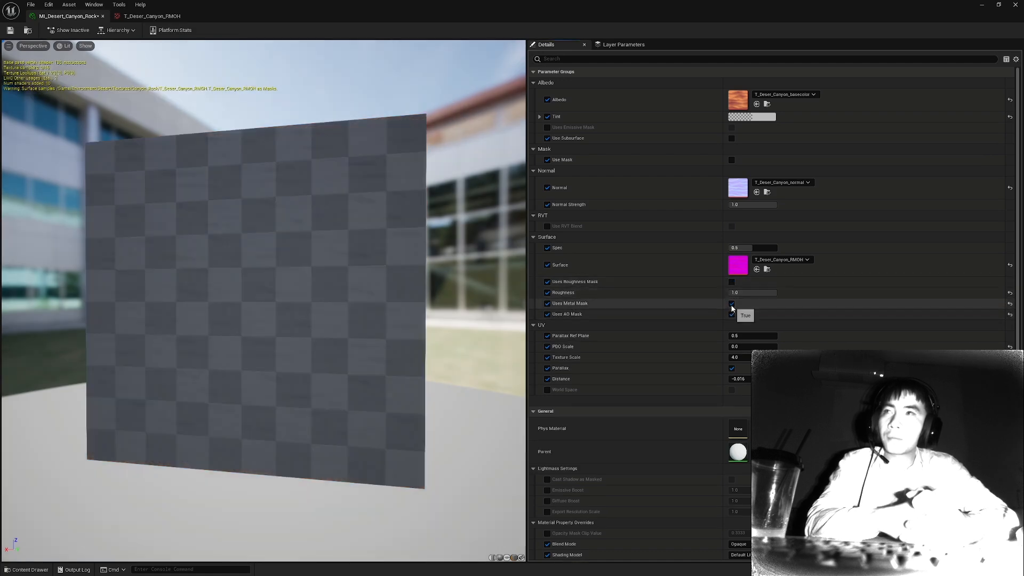
{"action": "left_click", "coordinate": [732, 303]}
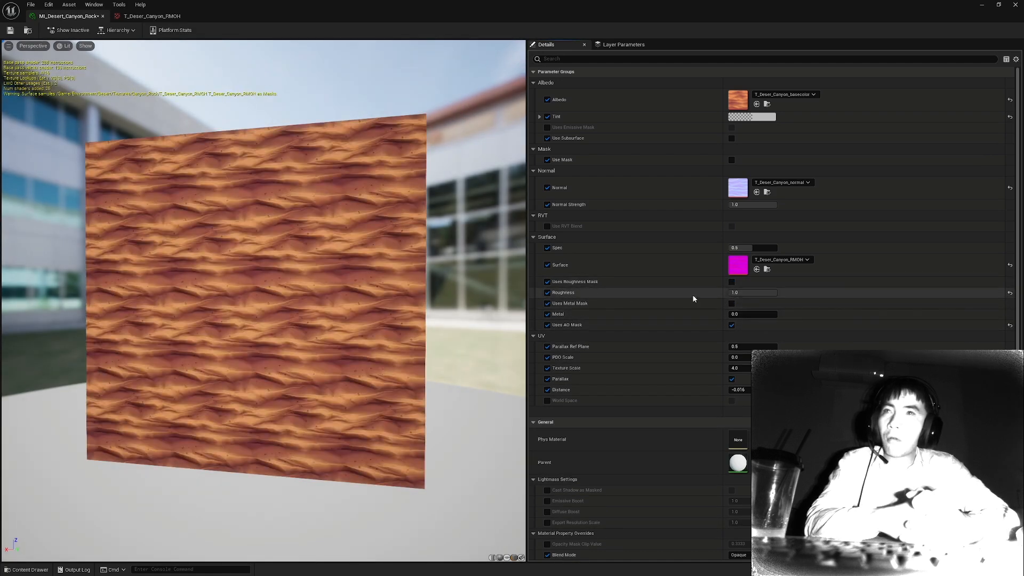
{"action": "mouse_move", "coordinate": [773, 293]}
{"action": "left_mouse_down"}
{"action": "mouse_move", "coordinate": [730, 294]}
{"action": "mouse_move", "coordinate": [748, 296]}
{"action": "left_mouse_up"}
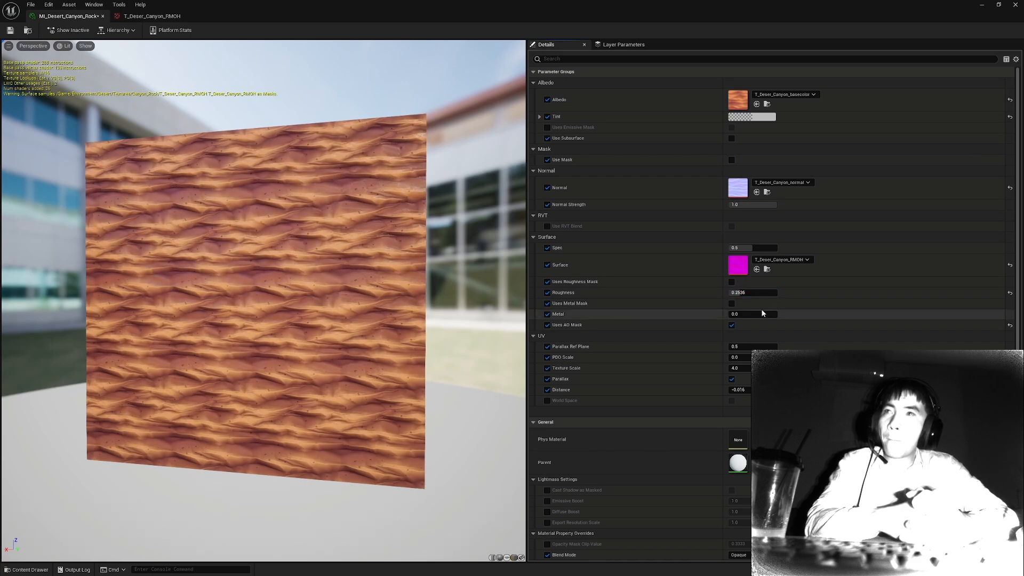
Toggle Uses Metal Mask on and off, try a raised Metal value on the preview, and return it to 0.0.
{"action": "left_click", "coordinate": [731, 303]}
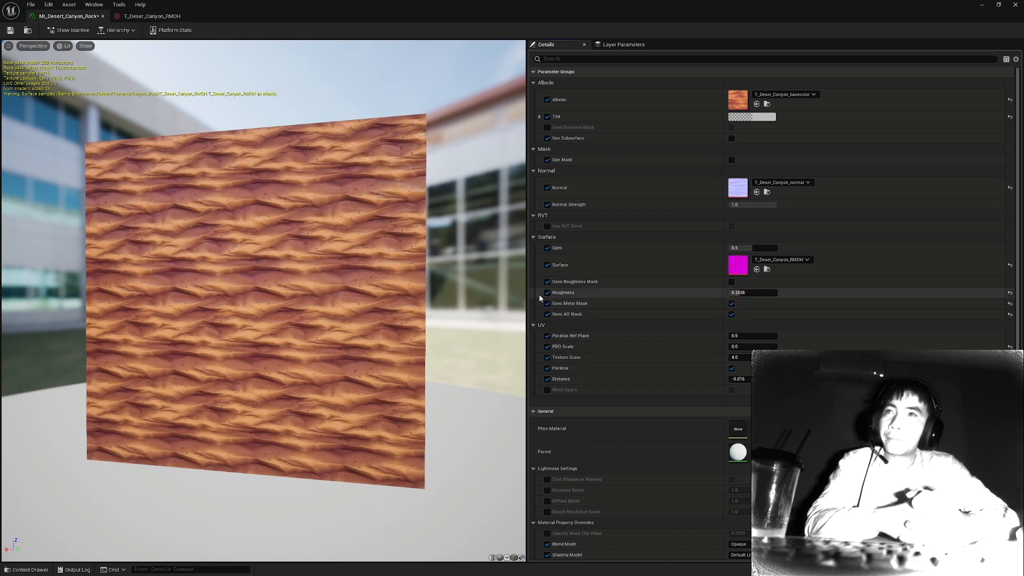
{"action": "left_click", "coordinate": [732, 303]}
{"action": "left_click_drag", "start_coordinate": [737, 315], "coordinate": [771, 316]}
{"action": "left_click_drag", "start_coordinate": [277, 267], "coordinate": [277, 240]}
{"action": "left_click_drag", "start_coordinate": [770, 315], "coordinate": [729, 314]}
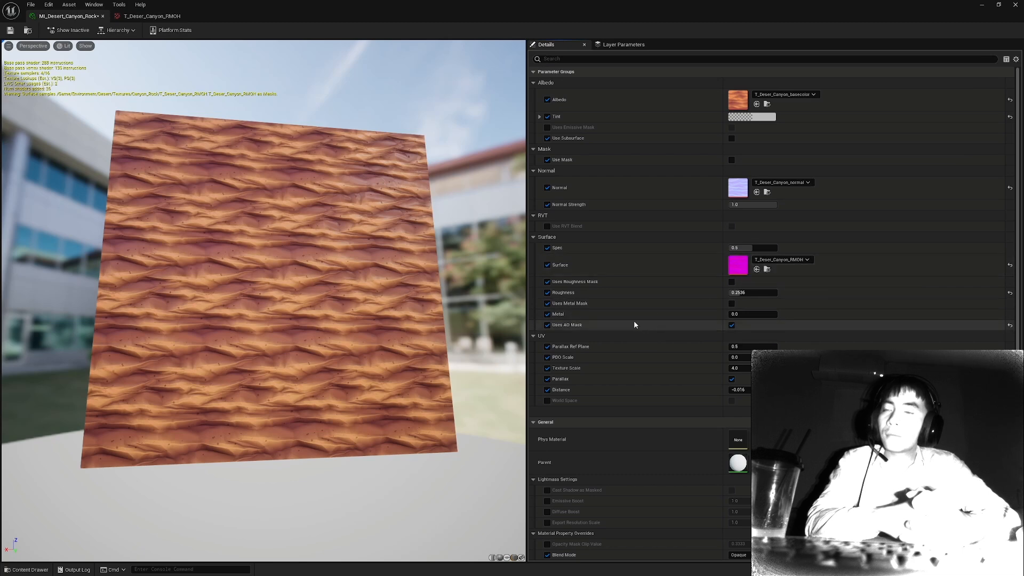
Enable Uses Emissive Mask in the Albedo group and activate the Emissive Mask Channel and Emissive Strength overrides.
{"action": "left_click", "coordinate": [548, 127]}
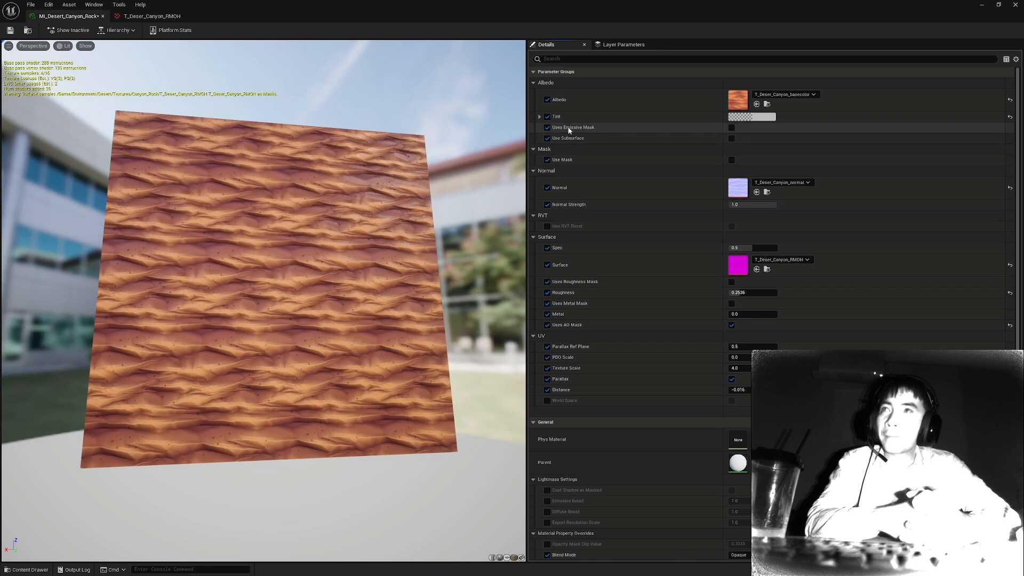
{"action": "left_click", "coordinate": [732, 128]}
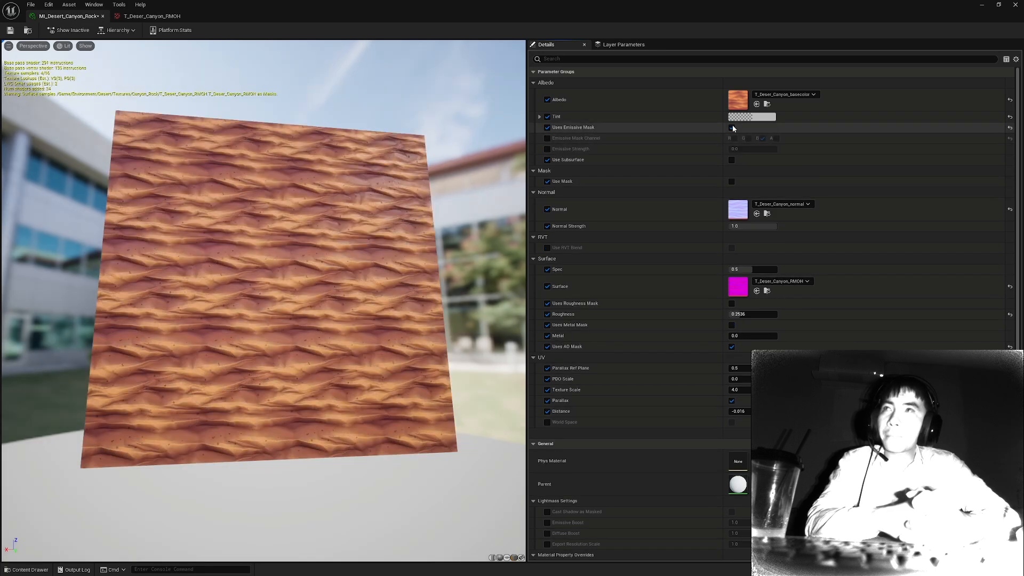
{"action": "left_click", "coordinate": [547, 138]}
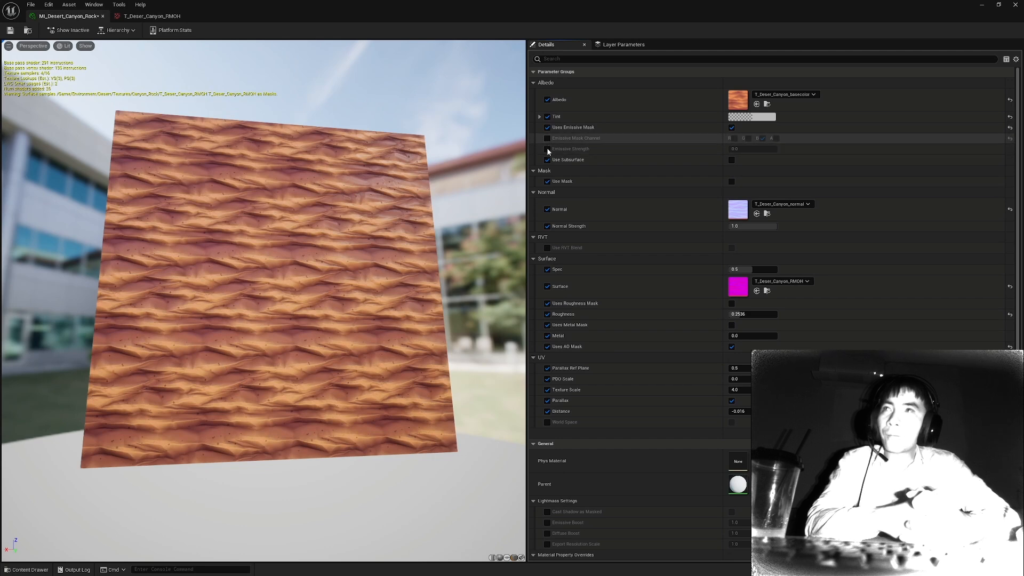
{"action": "left_click", "coordinate": [547, 150]}
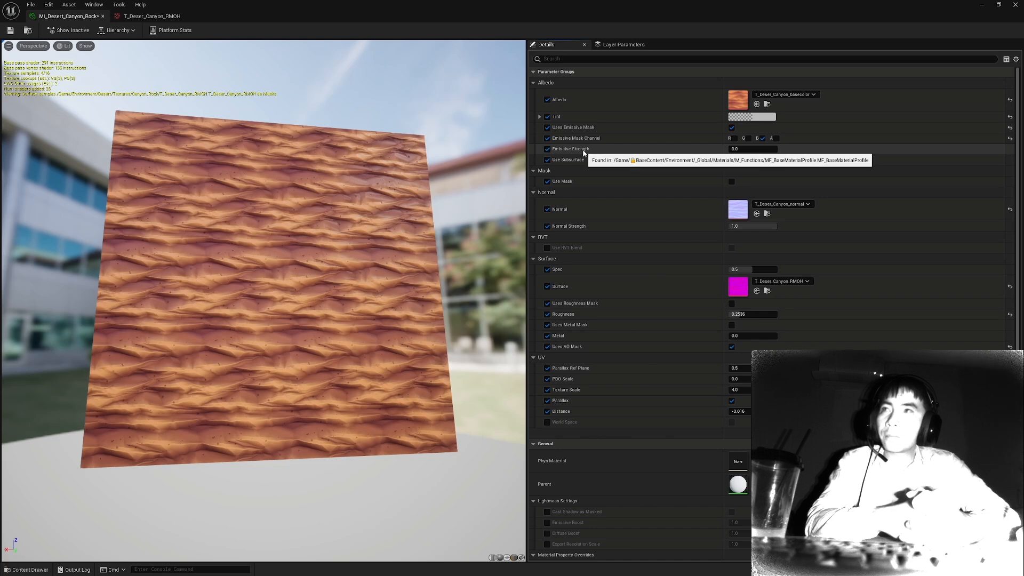
Try the green, red and alpha emissive mask channels, returning to blue with Emissive Strength at about 3.37.
{"action": "left_click", "coordinate": [763, 139]}
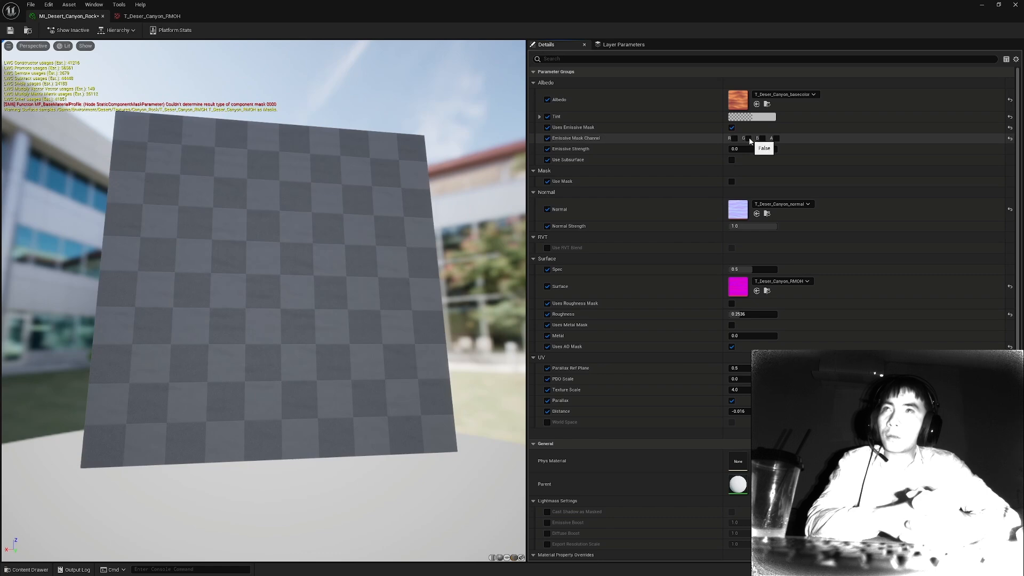
{"action": "left_click", "coordinate": [749, 138]}
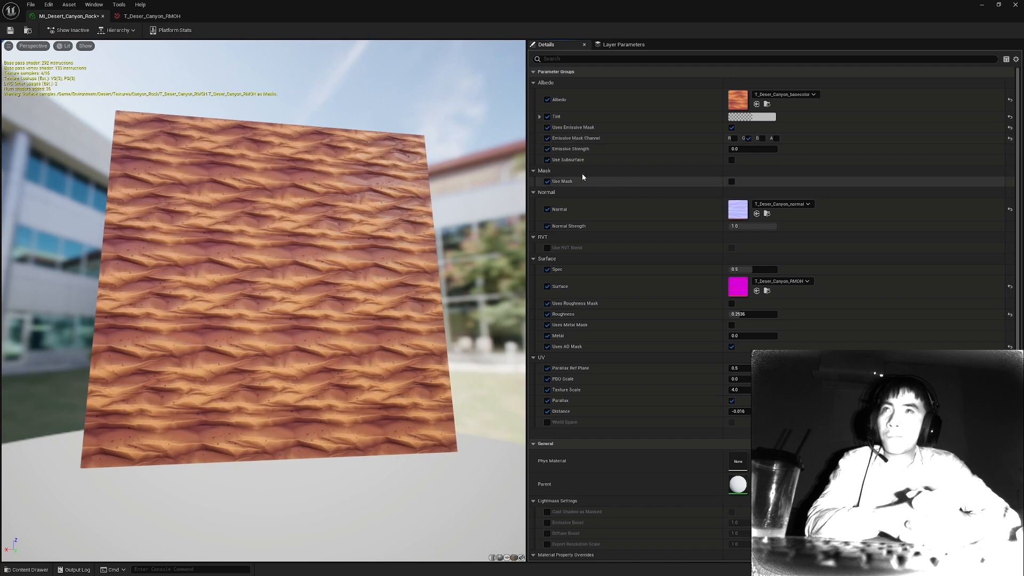
{"action": "left_click", "coordinate": [748, 139]}
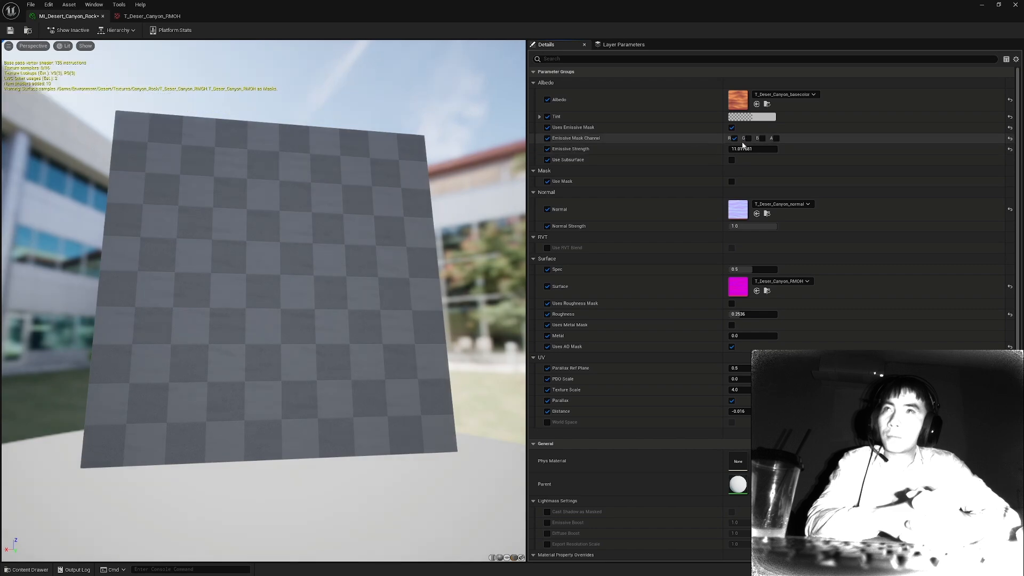
{"action": "left_click_drag", "start_coordinate": [342, 256], "coordinate": [342, 272]}
{"action": "left_click_drag", "start_coordinate": [747, 149], "coordinate": [721, 150]}
{"action": "left_click", "coordinate": [762, 139]}
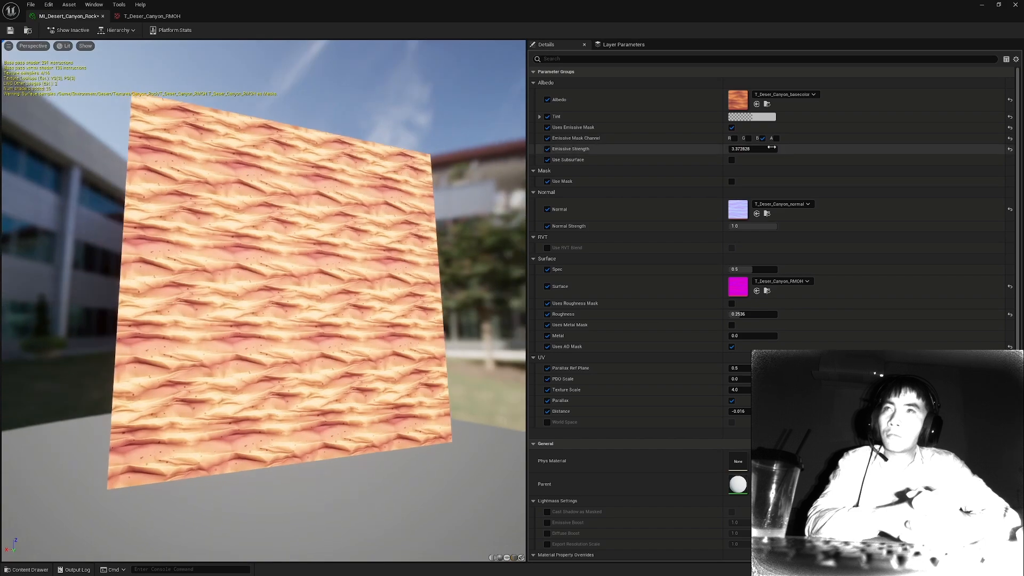
{"action": "left_click", "coordinate": [777, 140]}
{"action": "left_click", "coordinate": [776, 137]}
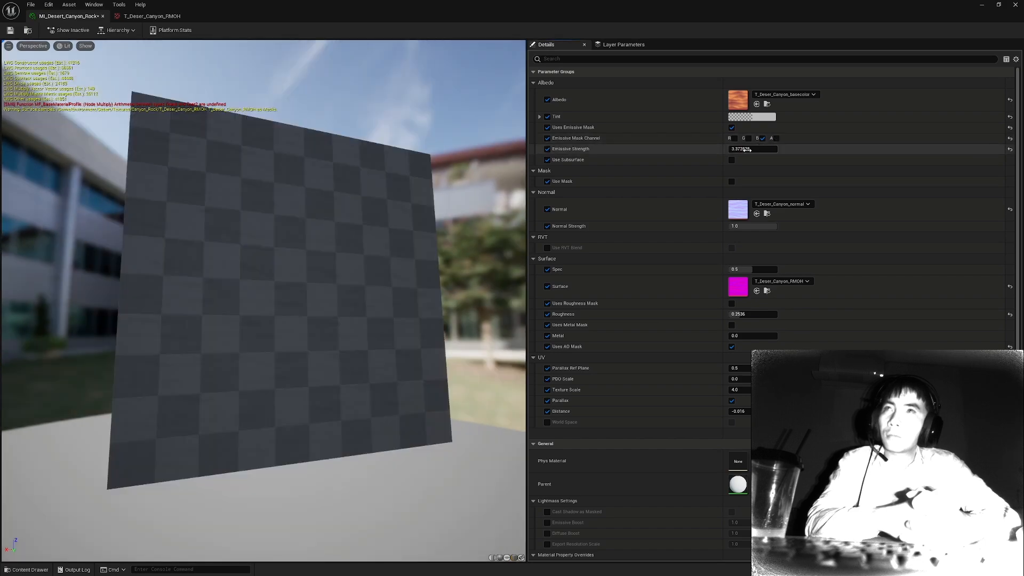
Try Emissive Strength at about 40.8 and about 4.1, clear the blue channel, and disable Uses Emissive Mask.
{"action": "left_click_drag", "start_coordinate": [745, 149], "coordinate": [773, 149]}
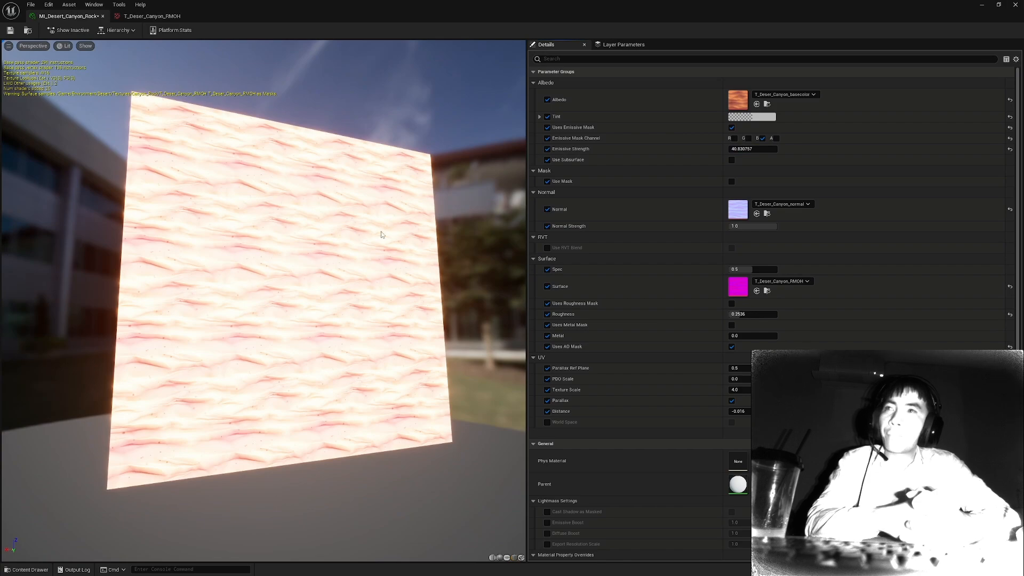
{"action": "left_click_drag", "start_coordinate": [382, 235], "coordinate": [352, 233]}
{"action": "left_click_drag", "start_coordinate": [758, 149], "coordinate": [740, 149]}
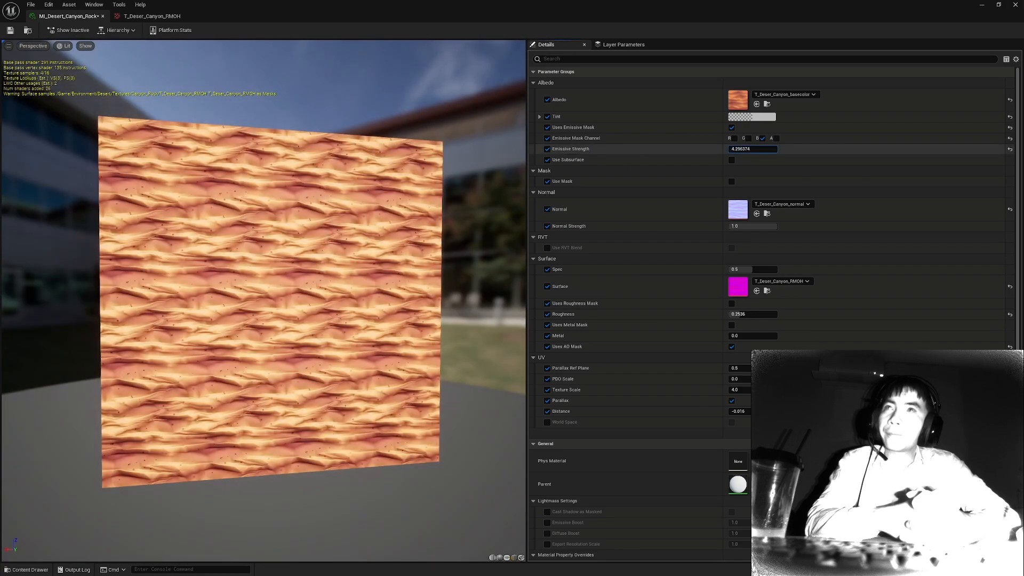
{"action": "left_click", "coordinate": [763, 139]}
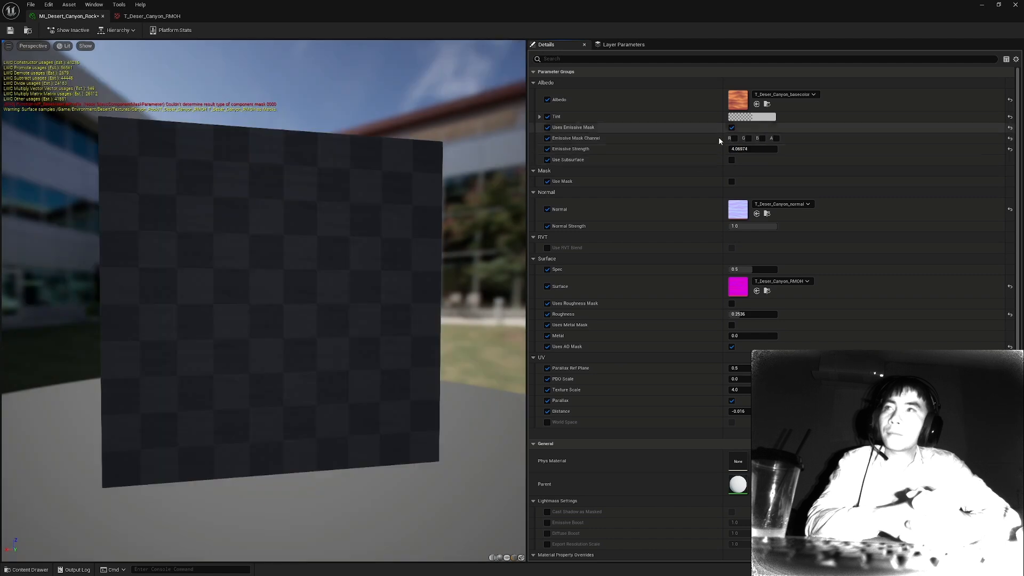
{"action": "left_click", "coordinate": [732, 127]}
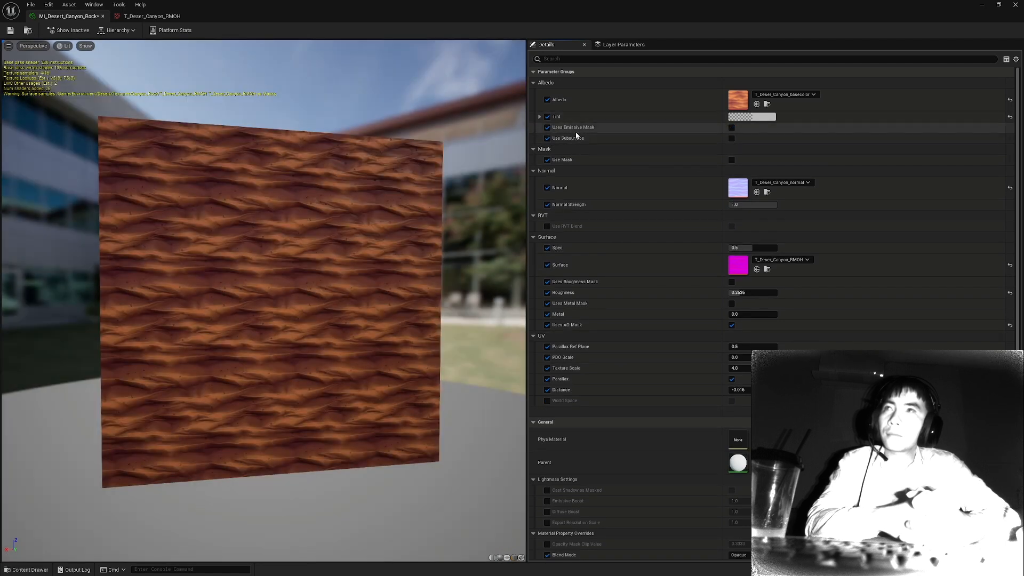
Enable Use Subsurface, try the emissive mask again on the blue channel, and remove the Uses Emissive Mask override.
{"action": "left_click", "coordinate": [731, 138]}
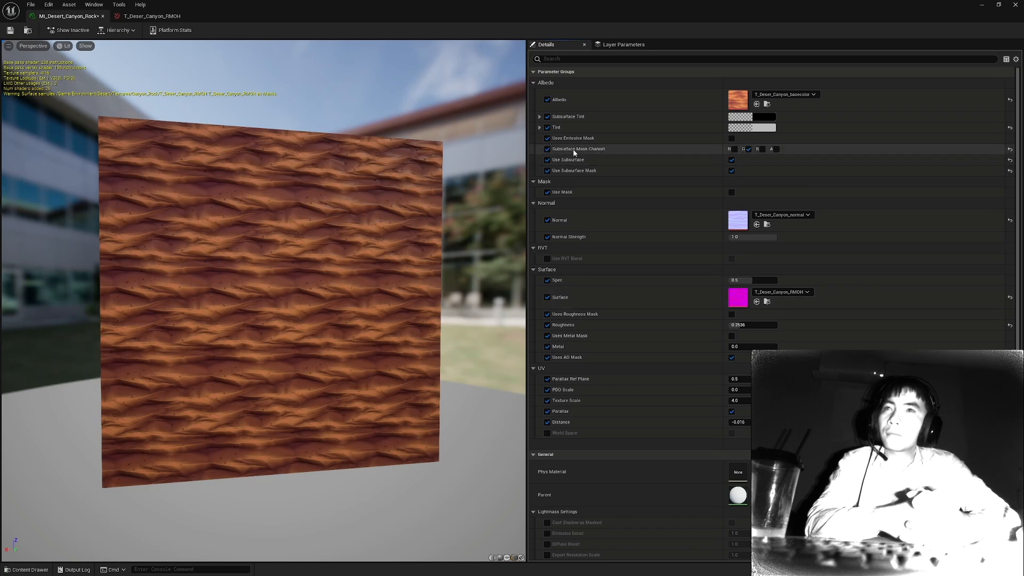
{"action": "left_click", "coordinate": [732, 138]}
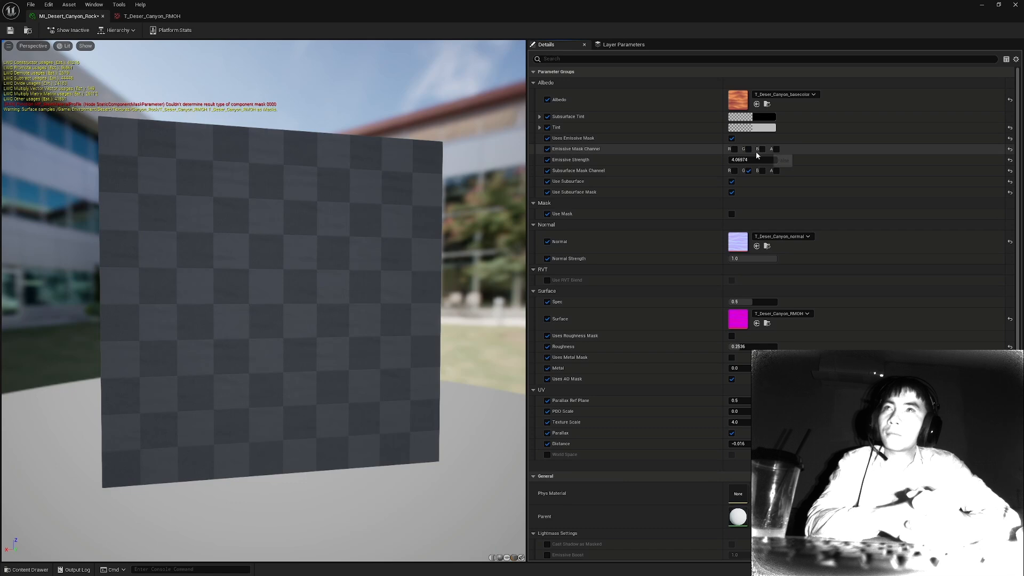
{"action": "left_click", "coordinate": [757, 151]}
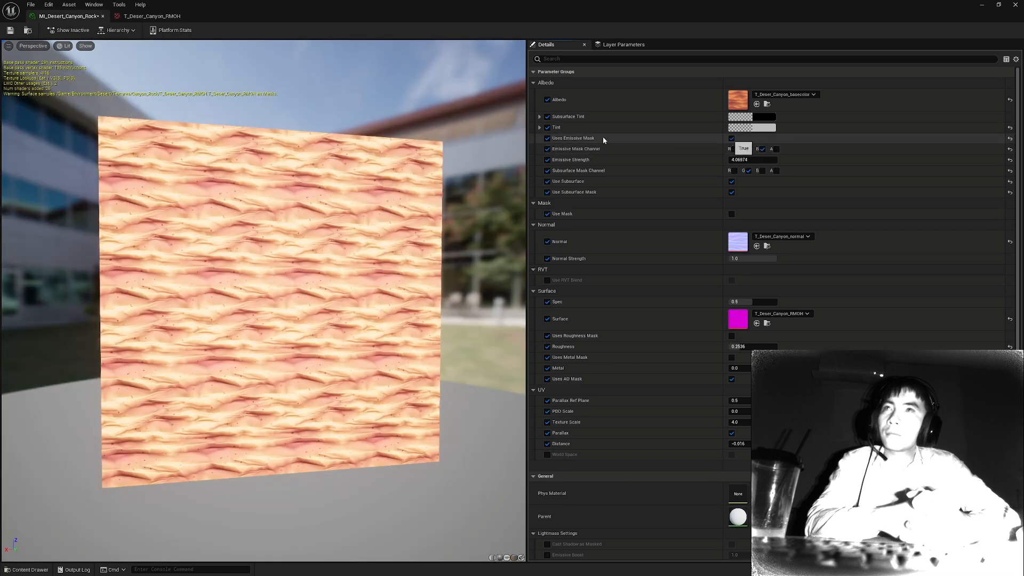
{"action": "left_click", "coordinate": [548, 138]}
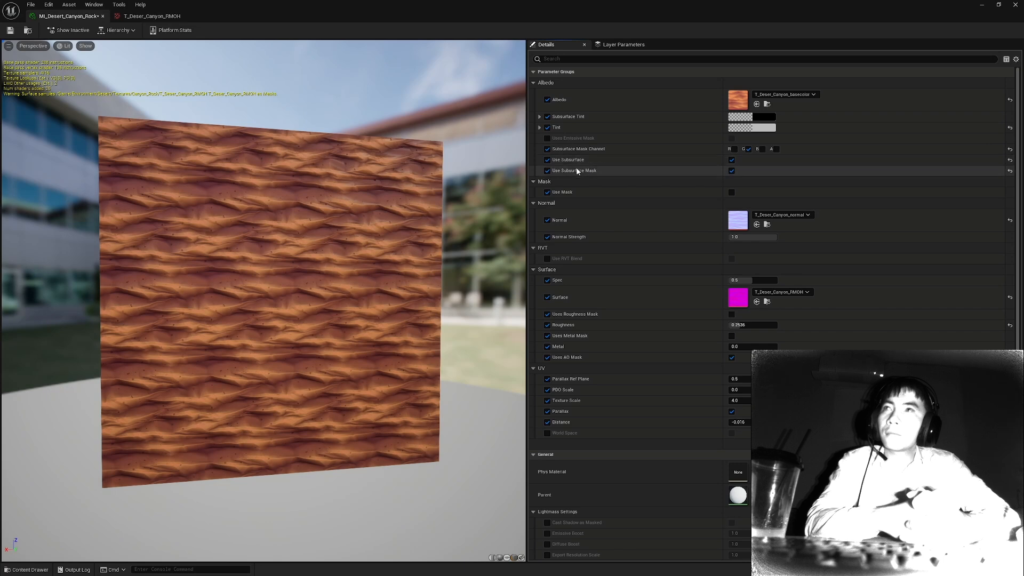
Switch off Use Subsurface Mask, try Subsurface at about 2.69, and re-enable the subsurface mask.
{"action": "left_click", "coordinate": [732, 171]}
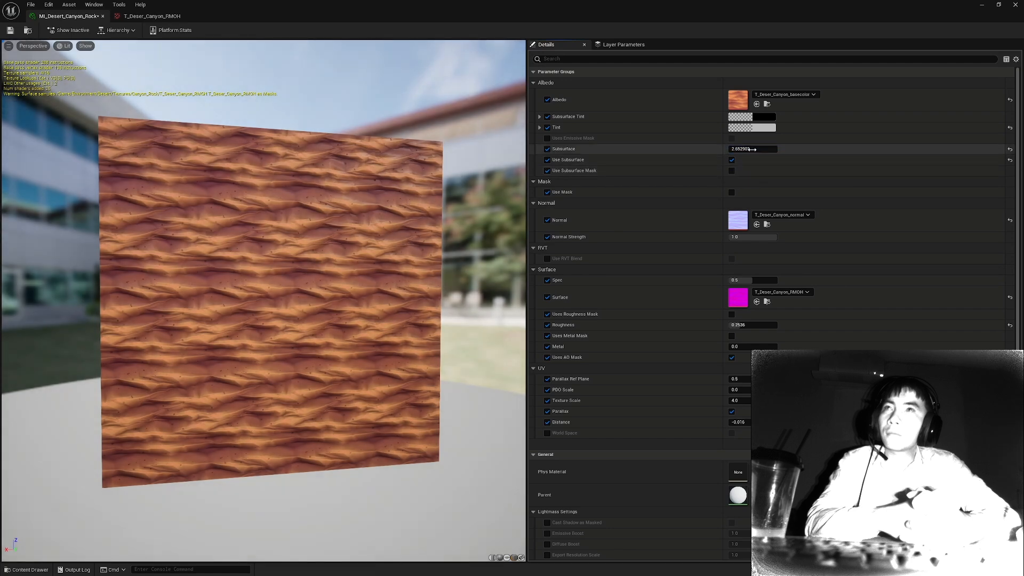
{"action": "left_click", "coordinate": [731, 170]}
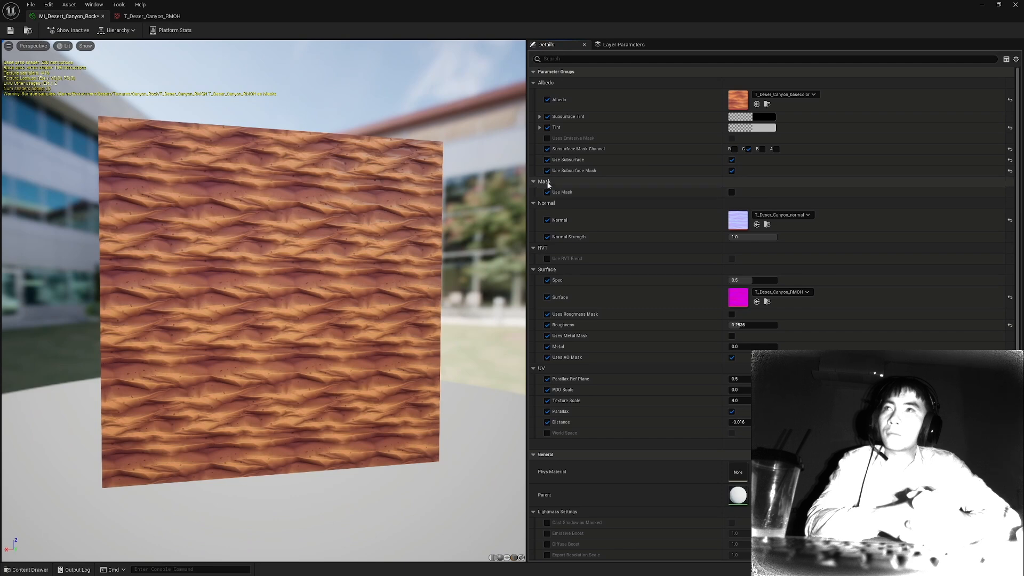
Enable Use Mask for the opacity mask and remove the Use Subsurface override.
{"action": "left_click", "coordinate": [731, 192]}
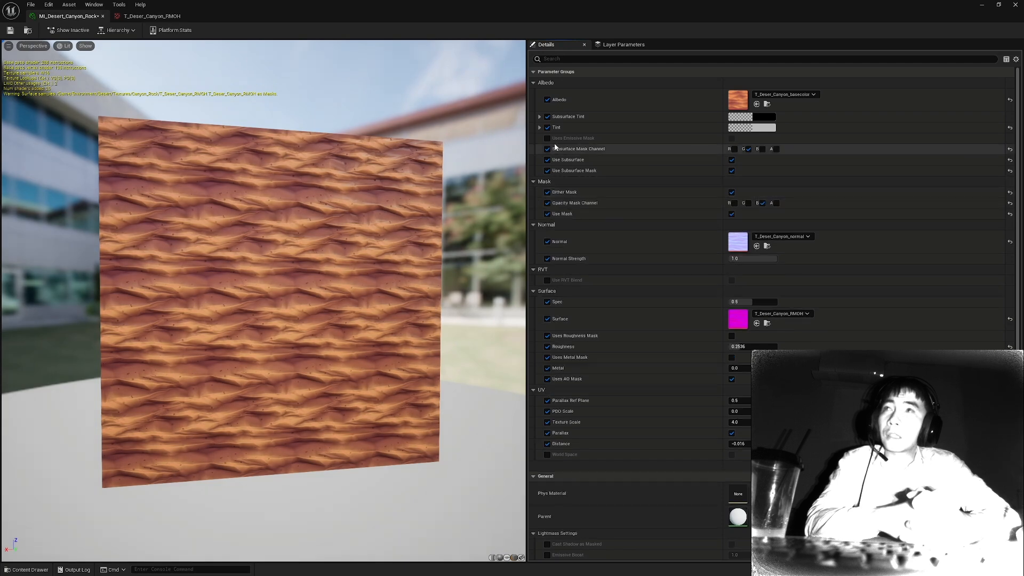
{"action": "left_click", "coordinate": [547, 160]}
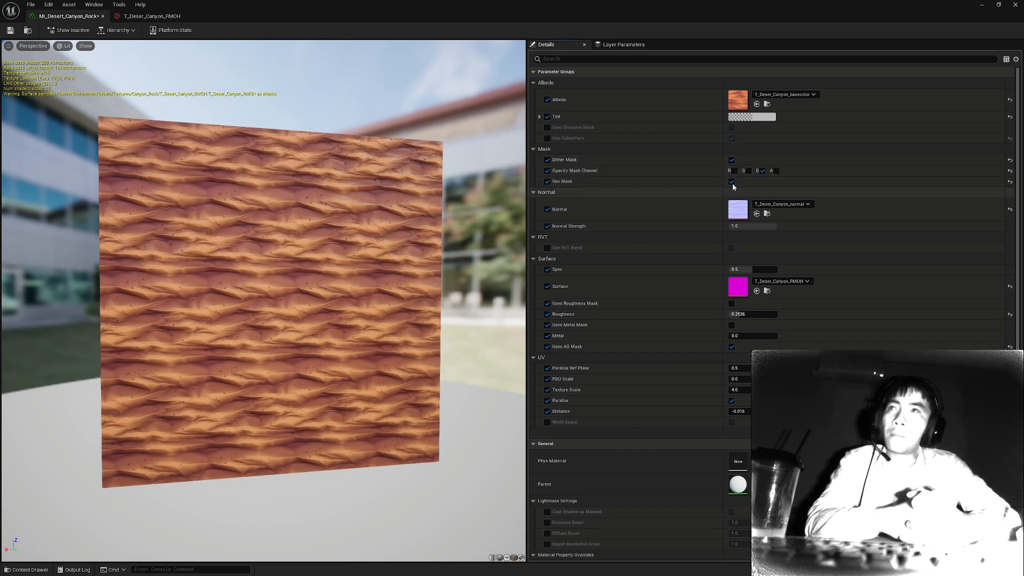
Set the Blend Mode override to Masked and review the Shading Model options, keeping Default Lit.
{"action": "left_click_drag", "start_coordinate": [373, 288], "coordinate": [288, 288]}
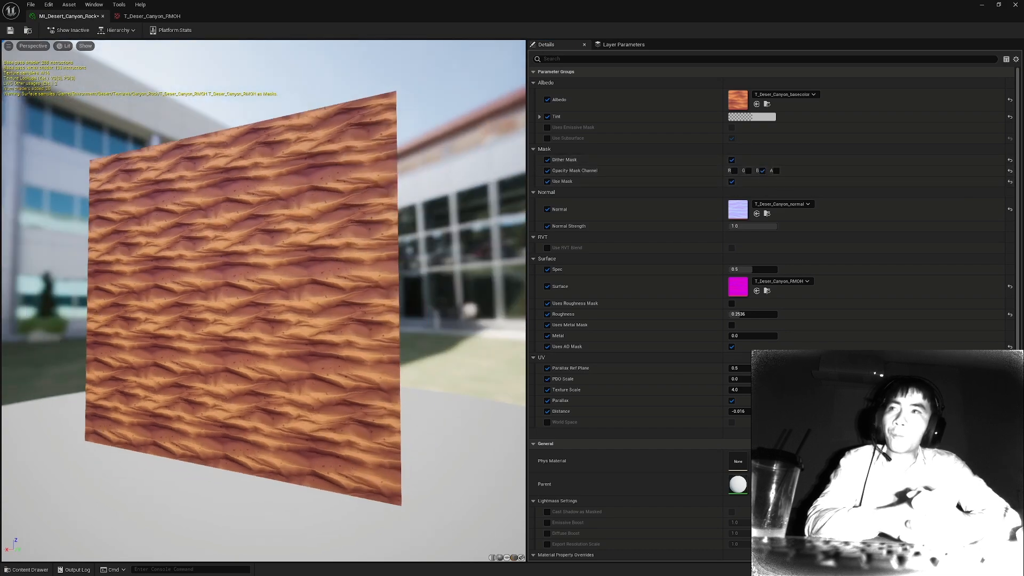
{"action": "scroll", "coordinate": [150, 182], "scroll_direction": "up", "scroll_amount": 4}
{"action": "left_click_drag", "start_coordinate": [150, 181], "coordinate": [203, 182]}
{"action": "scroll", "coordinate": [150, 181], "scroll_direction": "down", "scroll_amount": 5}
{"action": "scroll", "coordinate": [150, 182], "scroll_direction": "up", "scroll_amount": 3}
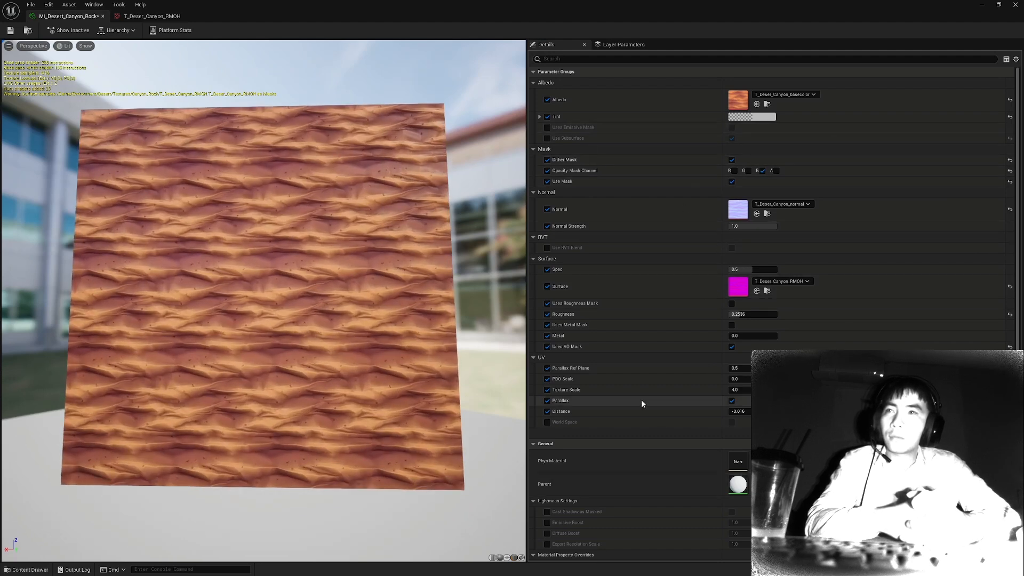
{"action": "scroll", "coordinate": [645, 427], "scroll_direction": "down", "scroll_amount": 1}
{"action": "scroll", "coordinate": [657, 453], "scroll_direction": "up", "scroll_amount": 1}
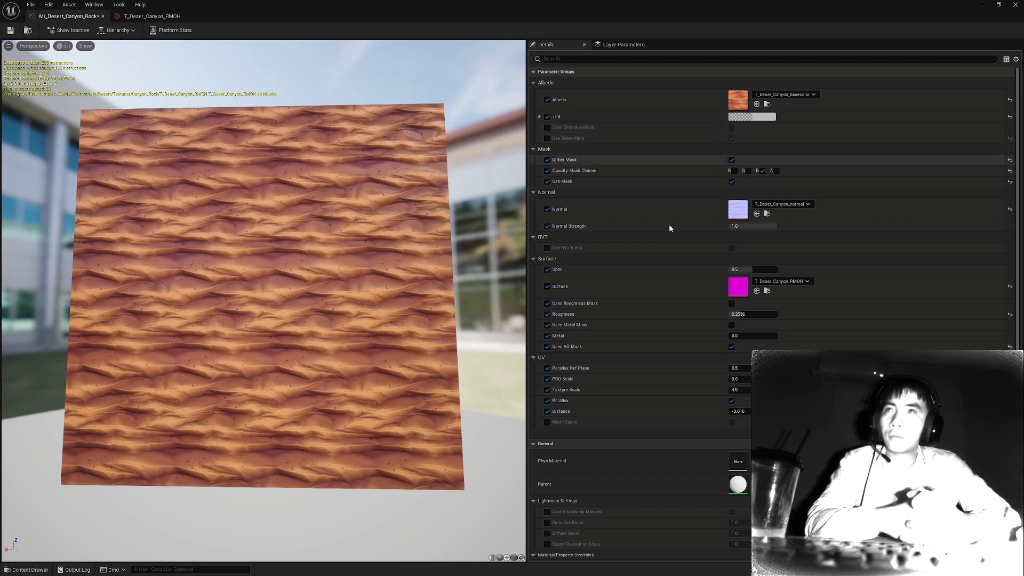
{"action": "scroll", "coordinate": [656, 320], "scroll_direction": "down", "scroll_amount": 4}
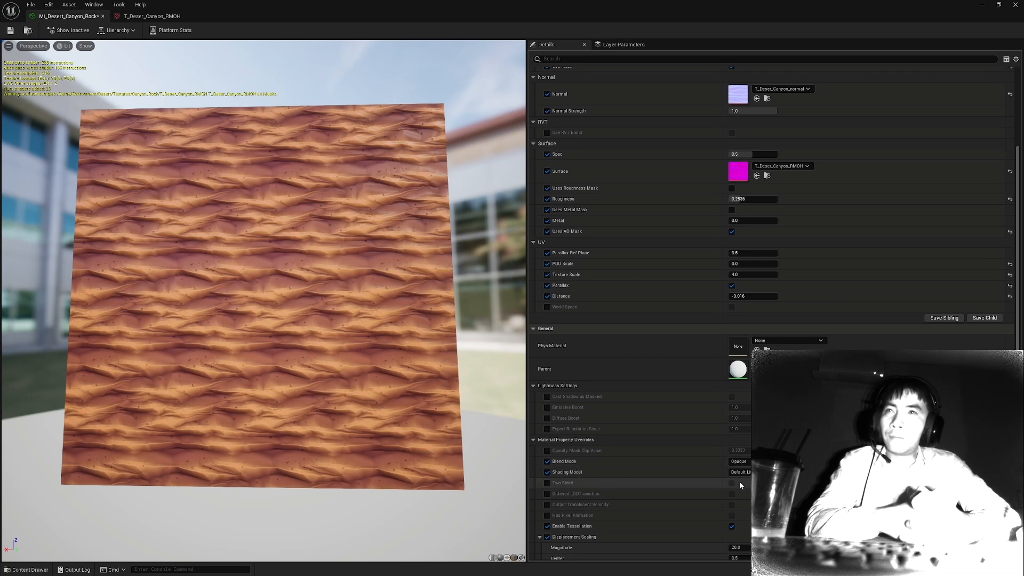
{"action": "left_click", "coordinate": [739, 461]}
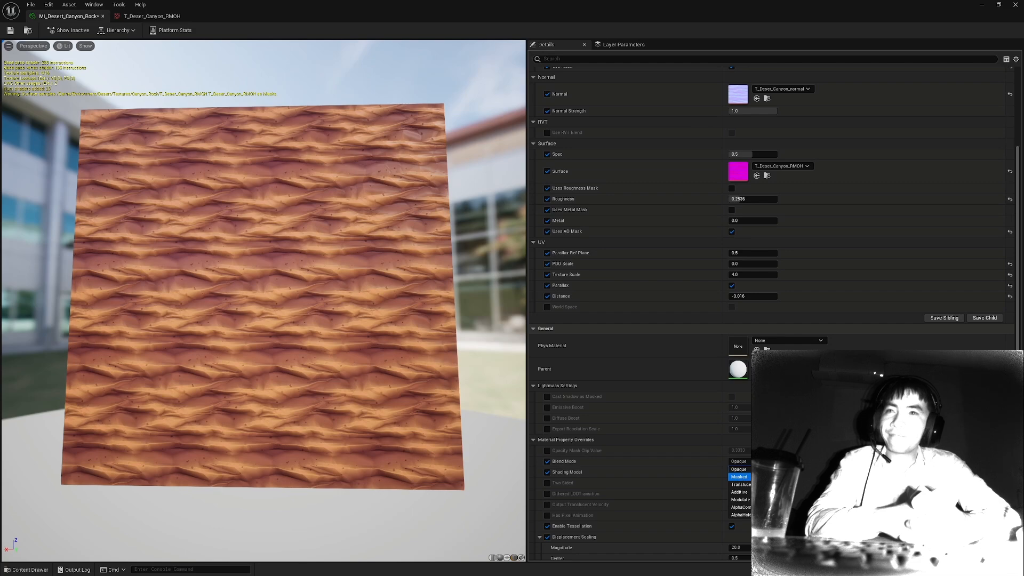
{"action": "left_click", "coordinate": [740, 477]}
{"action": "left_click", "coordinate": [739, 472]}
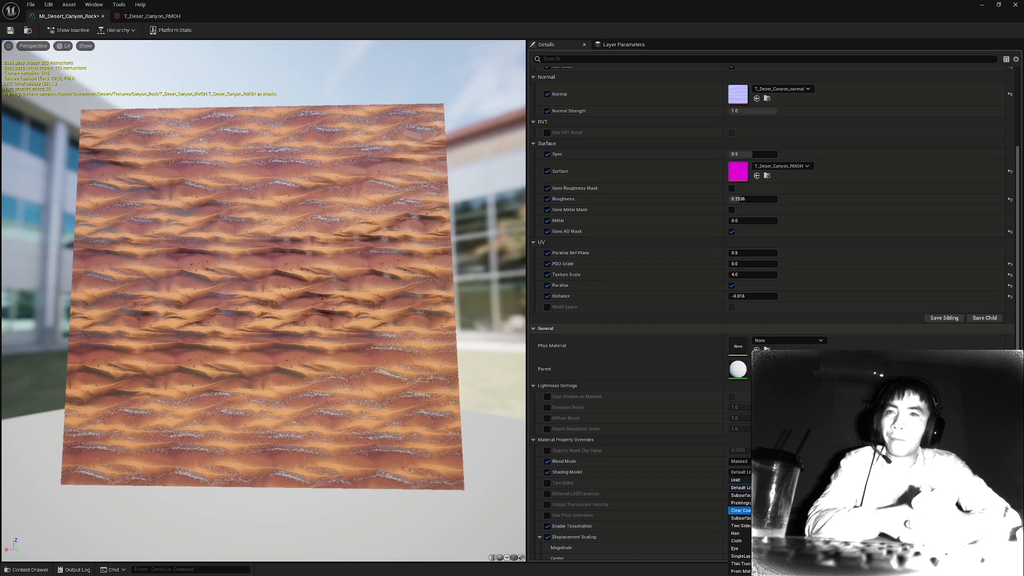
{"action": "left_click", "coordinate": [749, 475]}
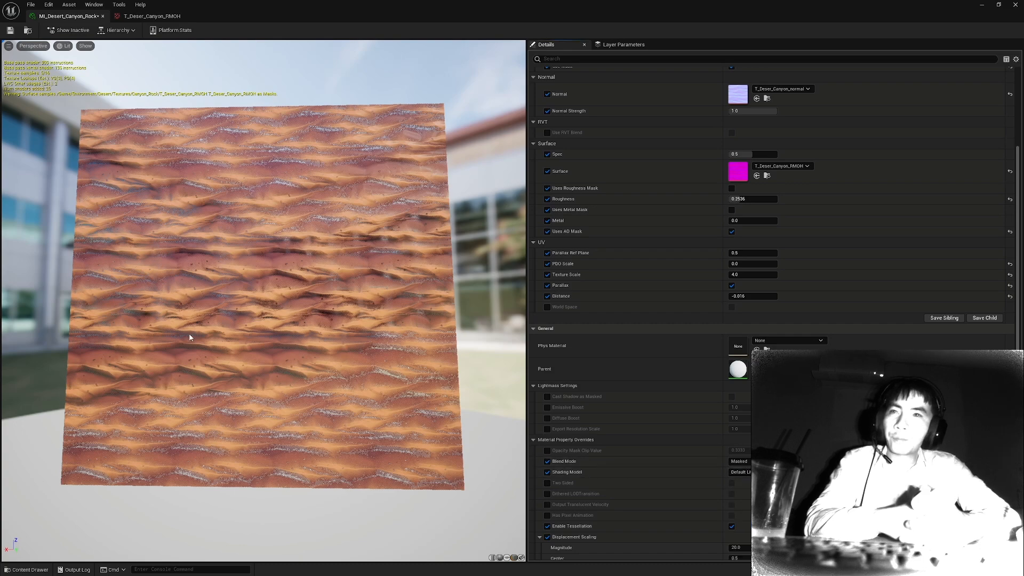
Examine the dithered opacity mask on the canyon rock preview up close and from several angles.
{"action": "left_click_drag", "start_coordinate": [192, 338], "coordinate": [204, 385]}
{"action": "scroll", "coordinate": [818, 192], "scroll_direction": "up", "scroll_amount": 4}
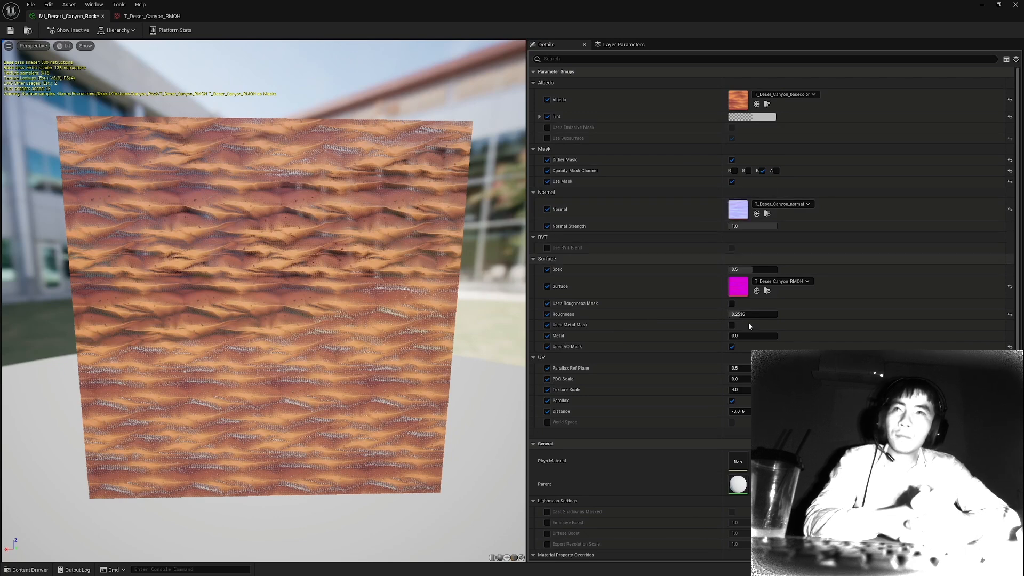
{"action": "scroll", "coordinate": [645, 345], "scroll_direction": "down", "scroll_amount": 3}
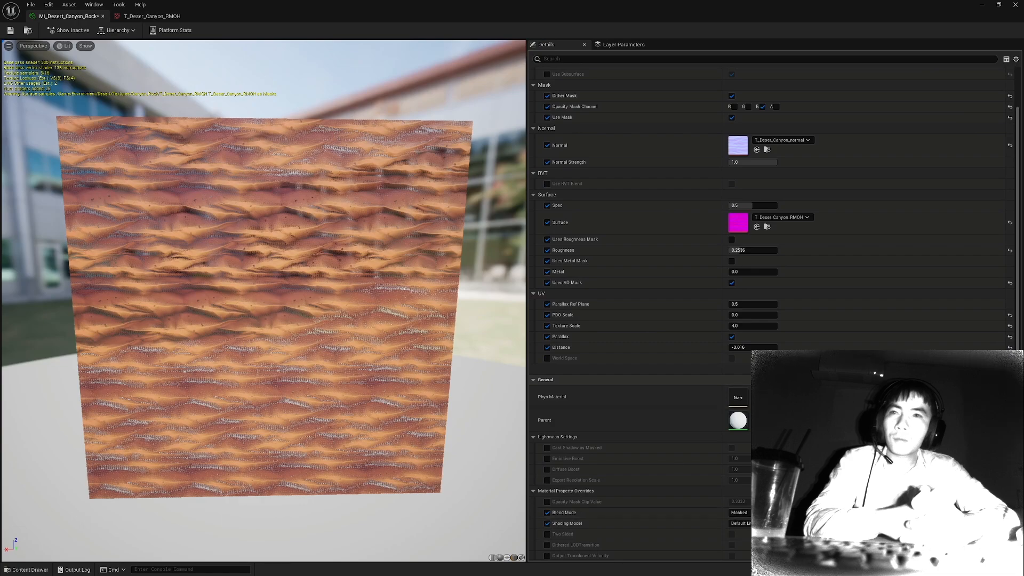
{"action": "scroll", "coordinate": [362, 331], "scroll_direction": "up", "scroll_amount": 4}
{"action": "left_click_drag", "start_coordinate": [363, 331], "coordinate": [341, 352]}
{"action": "left_click_drag", "start_coordinate": [328, 198], "coordinate": [368, 184]}
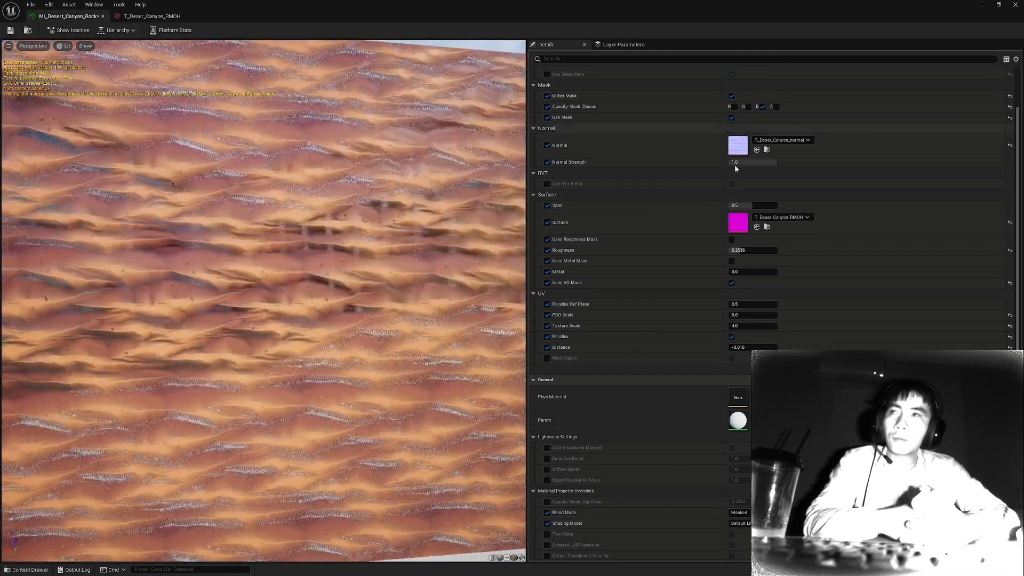
{"action": "scroll", "coordinate": [802, 170], "scroll_direction": "up", "scroll_amount": 3}
{"action": "mouse_move", "coordinate": [298, 184]}
{"action": "left_mouse_down"}
{"action": "mouse_move", "coordinate": [299, 237]}
{"action": "mouse_move", "coordinate": [297, 184]}
{"action": "left_mouse_up"}
{"action": "left_click_drag", "start_coordinate": [273, 351], "coordinate": [342, 274]}
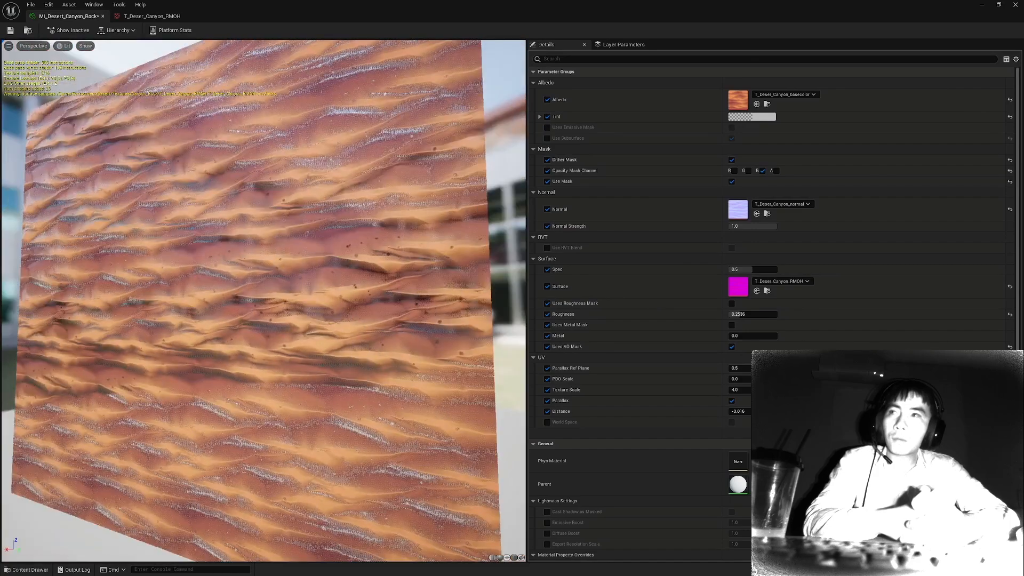
{"action": "scroll", "coordinate": [267, 348], "scroll_direction": "down", "scroll_amount": 8}
{"action": "left_click_drag", "start_coordinate": [266, 348], "coordinate": [336, 347]}
{"action": "scroll", "coordinate": [266, 348], "scroll_direction": "up", "scroll_amount": 10}
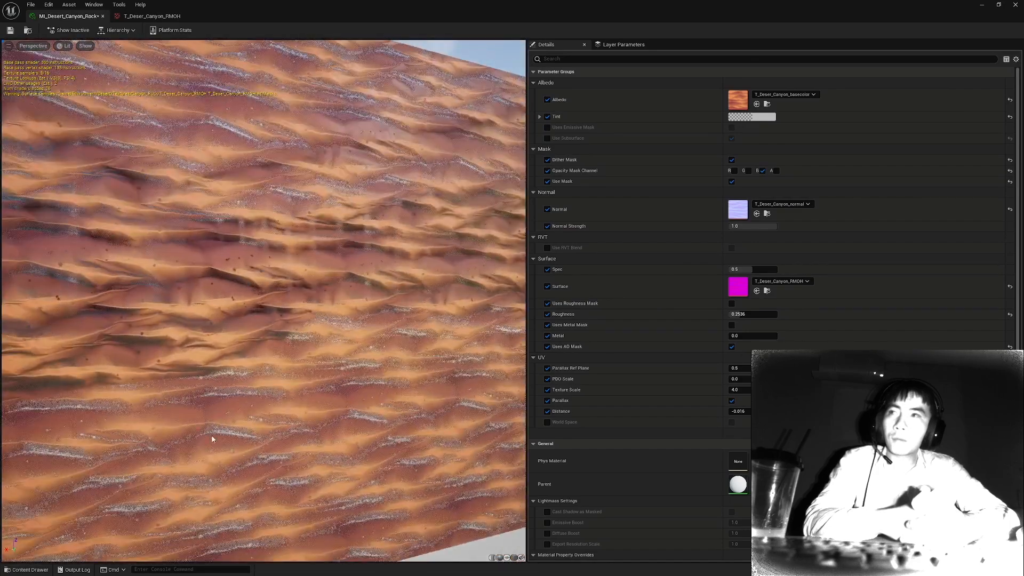
Disable Dither Mask on the canyon rock material instance.
{"action": "left_click_drag", "start_coordinate": [224, 435], "coordinate": [240, 240]}
{"action": "scroll", "coordinate": [241, 240], "scroll_direction": "down", "scroll_amount": 5}
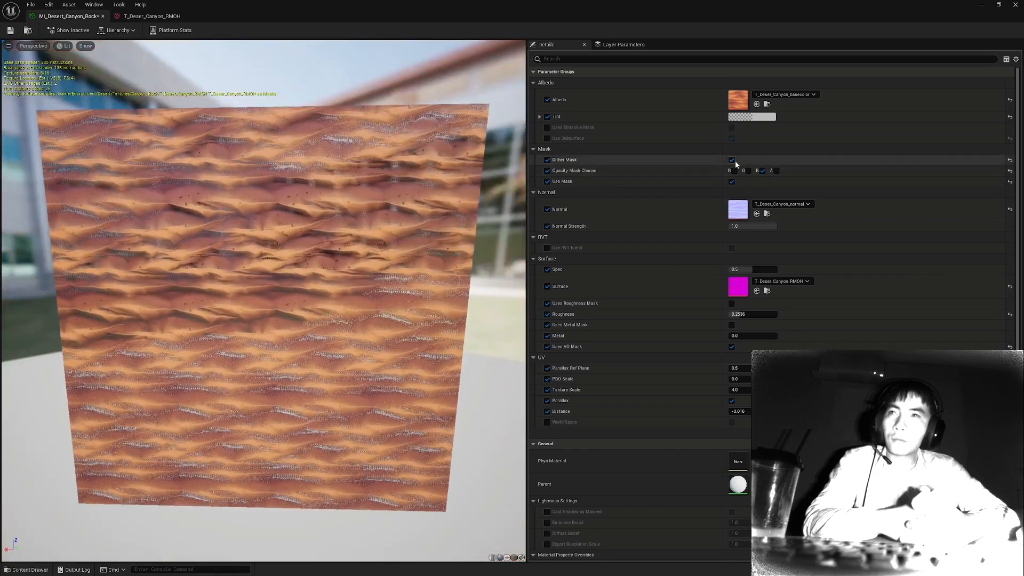
{"action": "left_click", "coordinate": [733, 160]}
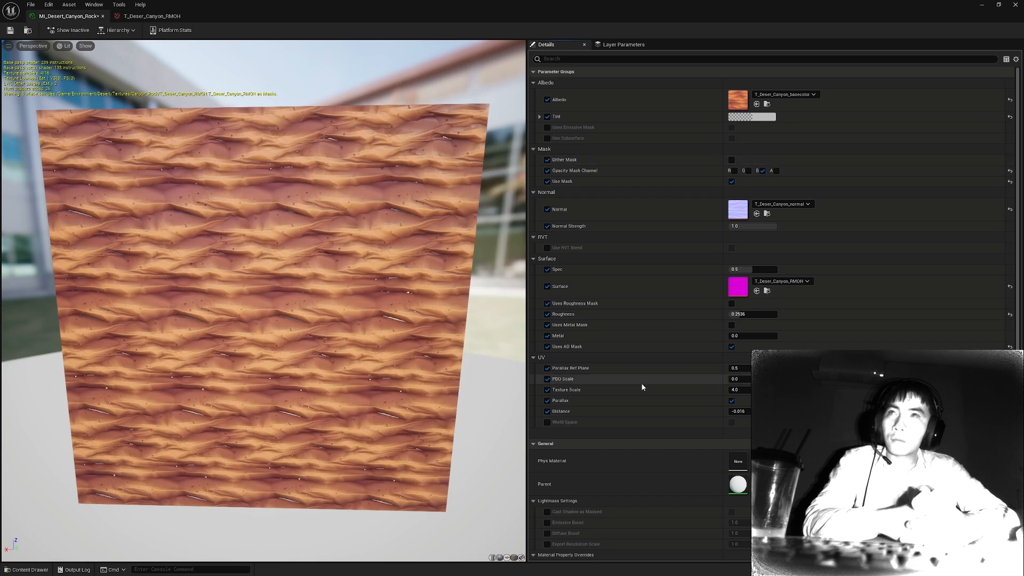
Override the Opacity Mask Clip Value with 0.5 and check the masked holes on the preview plane.
{"action": "scroll", "coordinate": [642, 384], "scroll_direction": "down", "scroll_amount": 5}
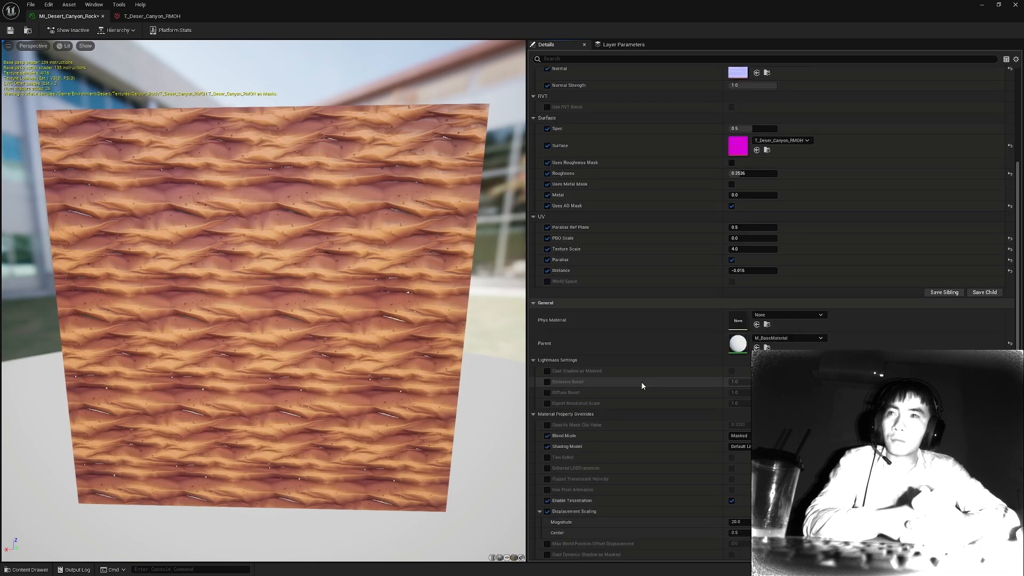
{"action": "left_click", "coordinate": [548, 425]}
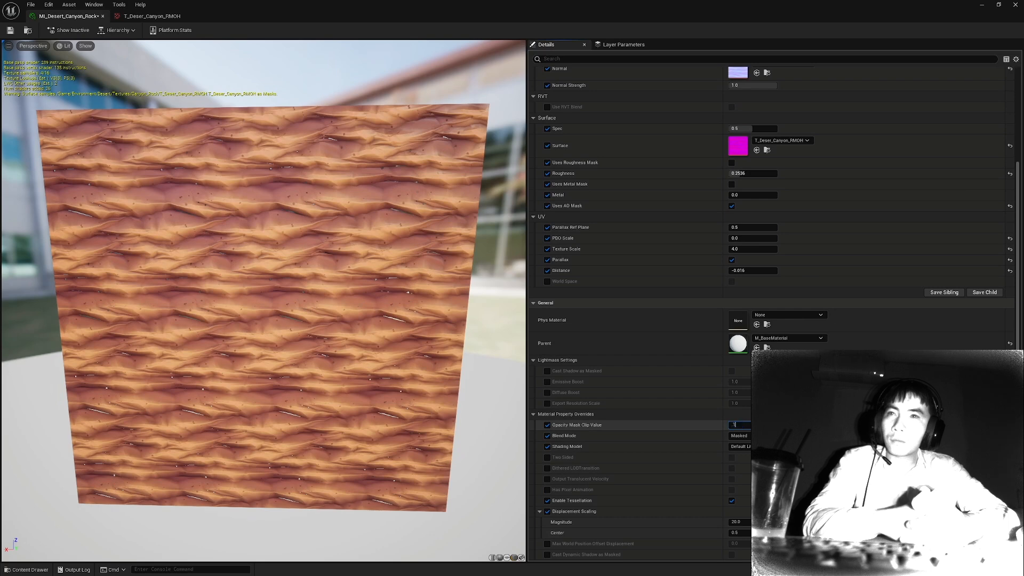
{"action": "key", "text": "Return"}
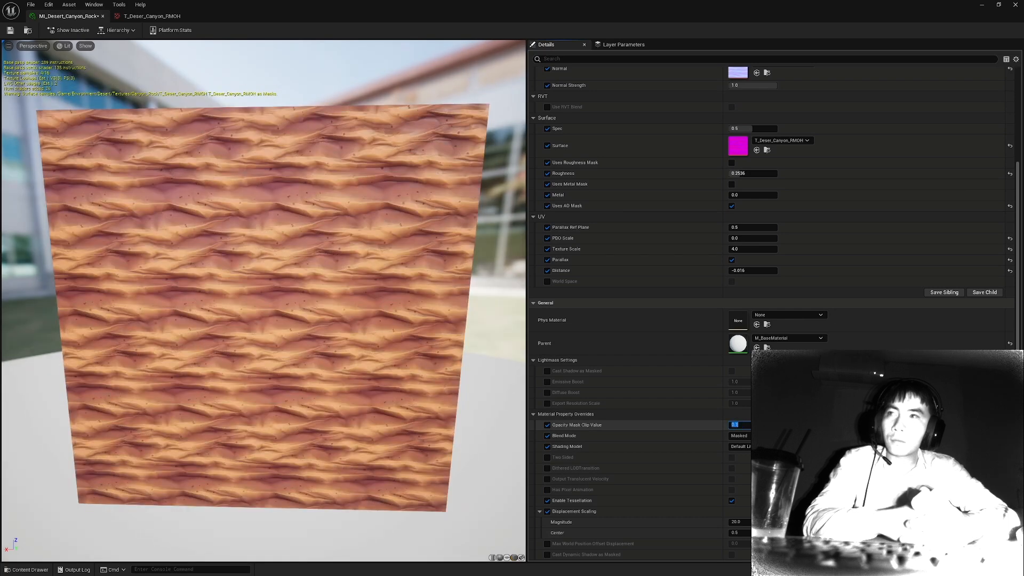
{"action": "type", "text": ".5"}
{"action": "key", "text": "Return"}
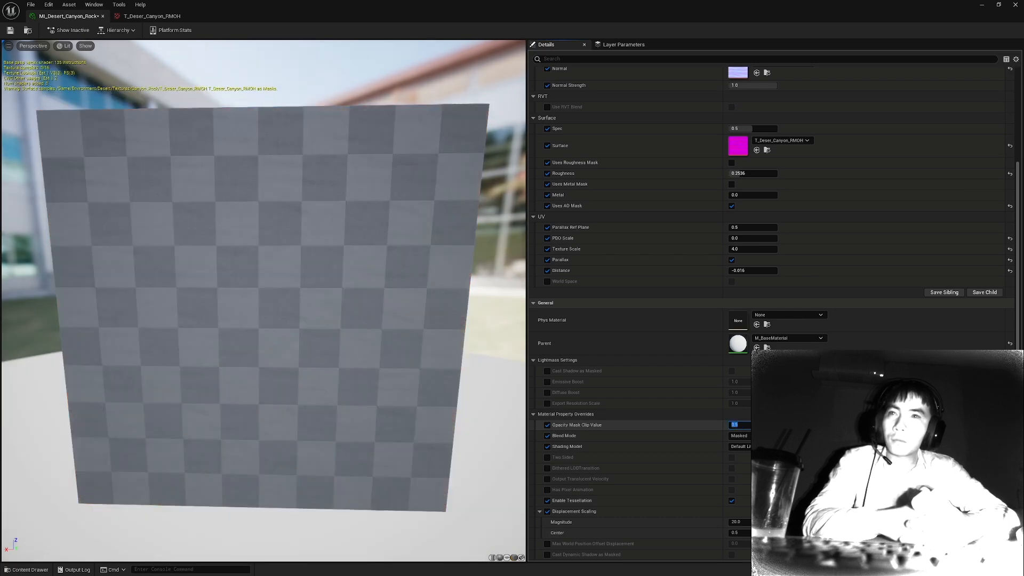
{"action": "mouse_move", "coordinate": [320, 277]}
{"action": "left_mouse_down"}
{"action": "mouse_move", "coordinate": [411, 283]}
{"action": "mouse_move", "coordinate": [331, 283]}
{"action": "mouse_move", "coordinate": [320, 352]}
{"action": "mouse_move", "coordinate": [331, 267]}
{"action": "left_mouse_up"}
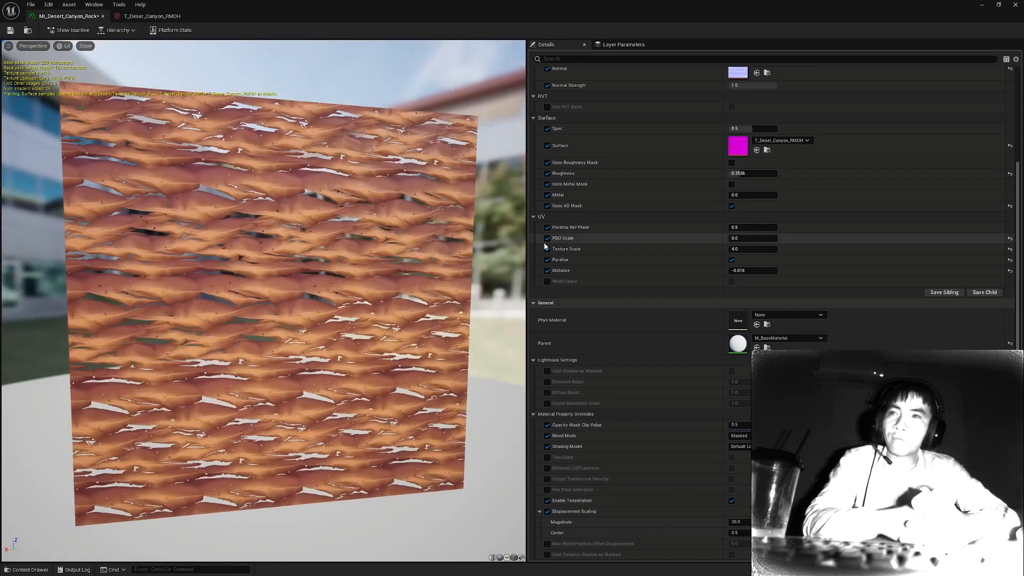
Turn off Use Mask and remove its parameter override.
{"action": "scroll", "coordinate": [633, 279], "scroll_direction": "up", "scroll_amount": 5}
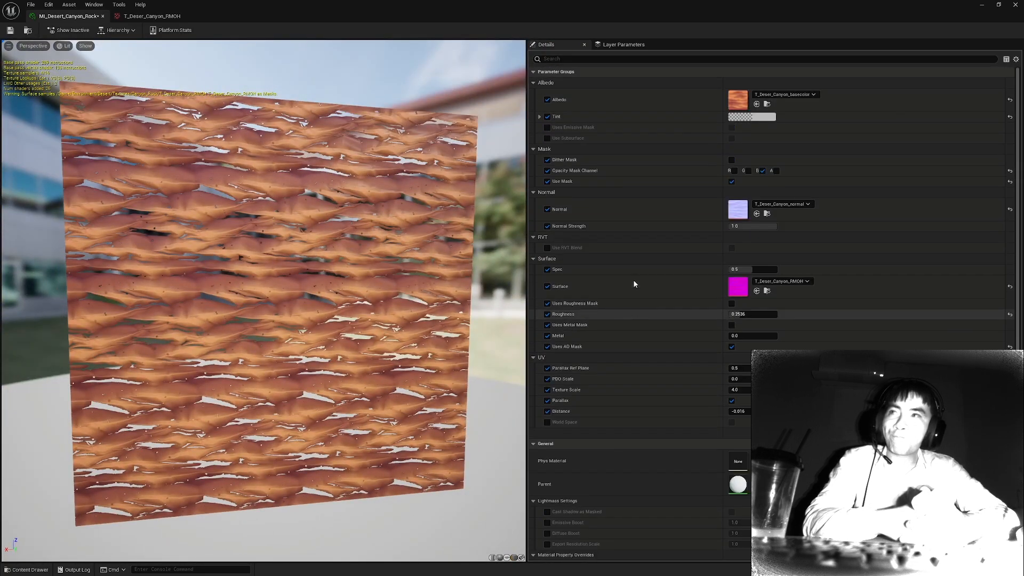
{"action": "left_click", "coordinate": [732, 181]}
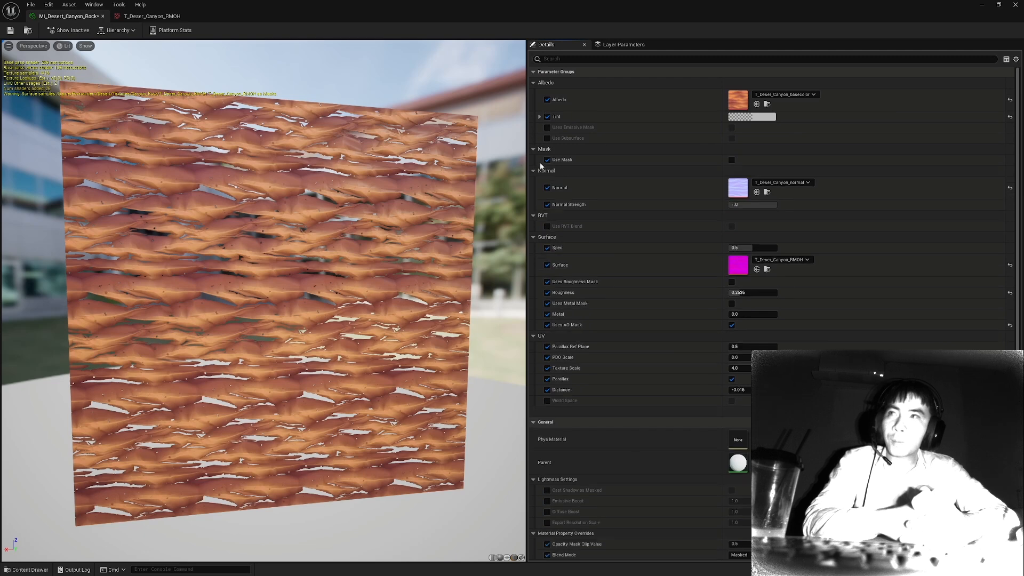
{"action": "left_click", "coordinate": [547, 159]}
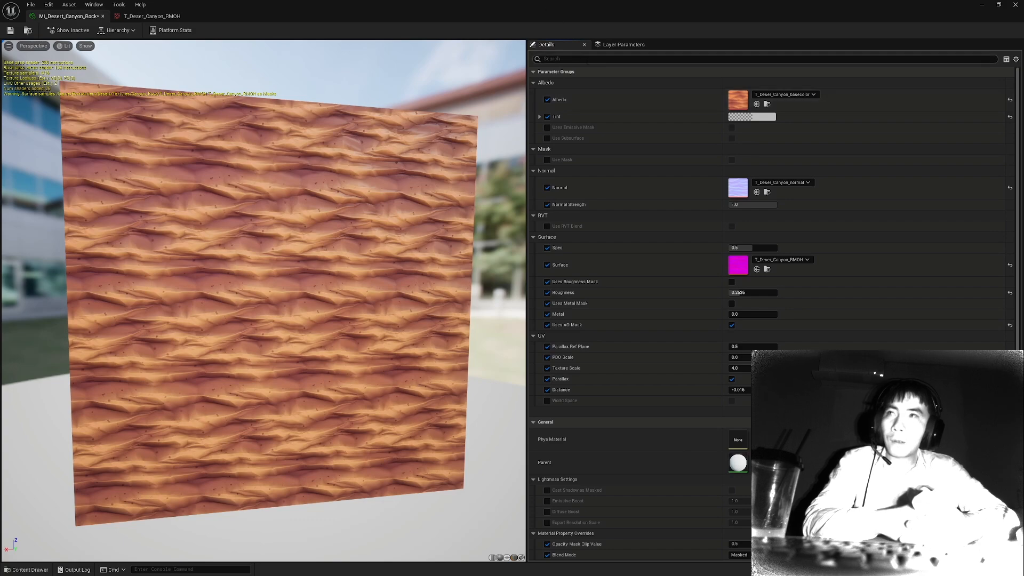
Arrange the canyon rock material instance editor side by side with the level viewport.
{"action": "left_click_drag", "start_coordinate": [518, 4], "coordinate": [730, 88]}
{"action": "key", "text": "f"}
{"action": "key", "text": "g"}
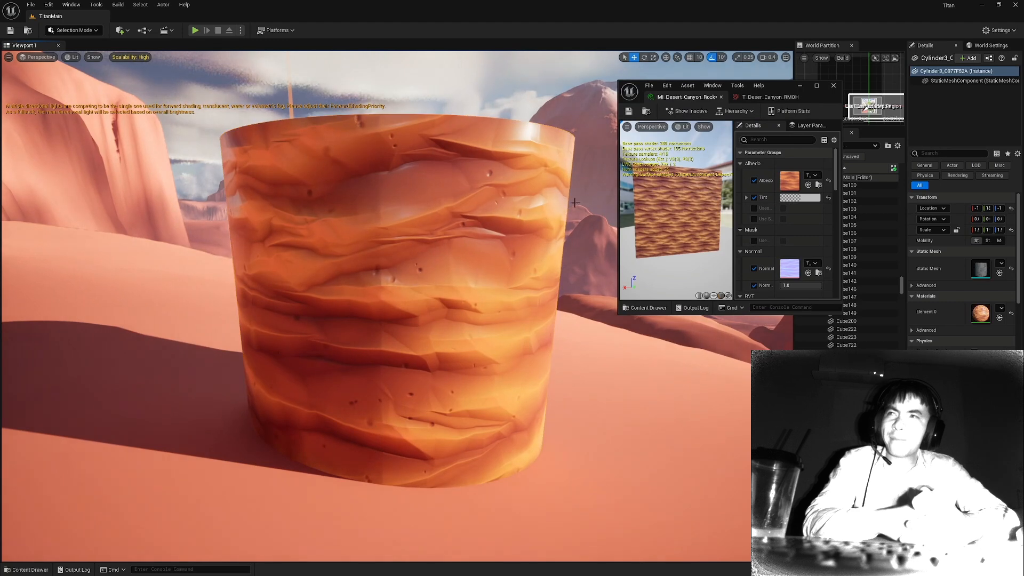
{"action": "left_click_drag", "start_coordinate": [780, 86], "coordinate": [1022, 142]}
{"action": "left_click", "coordinate": [91, 136]}
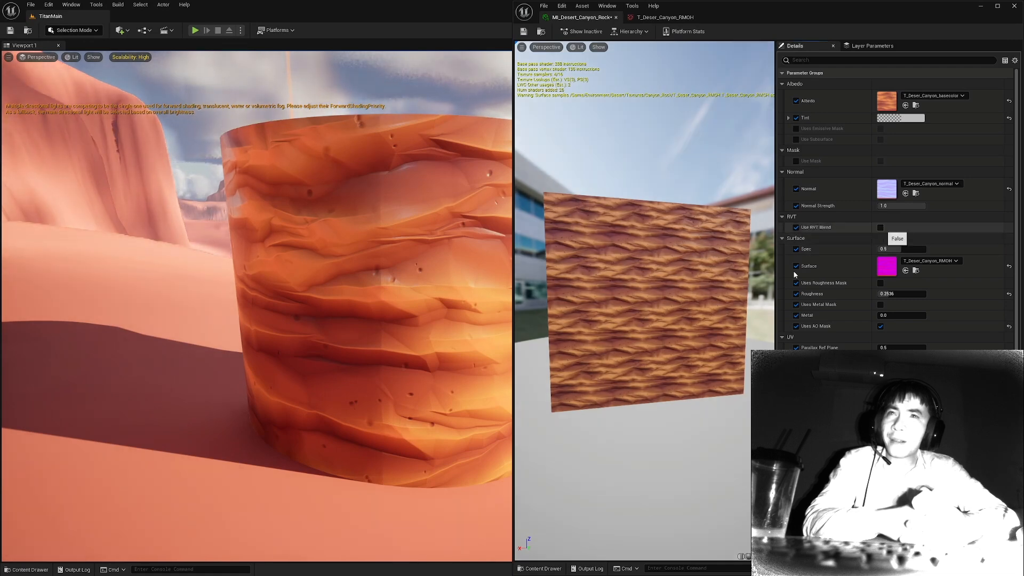
Enable Use RVT Blend on the material instance and frame the canyon rock cylinder in the level.
{"action": "left_click", "coordinate": [881, 228]}
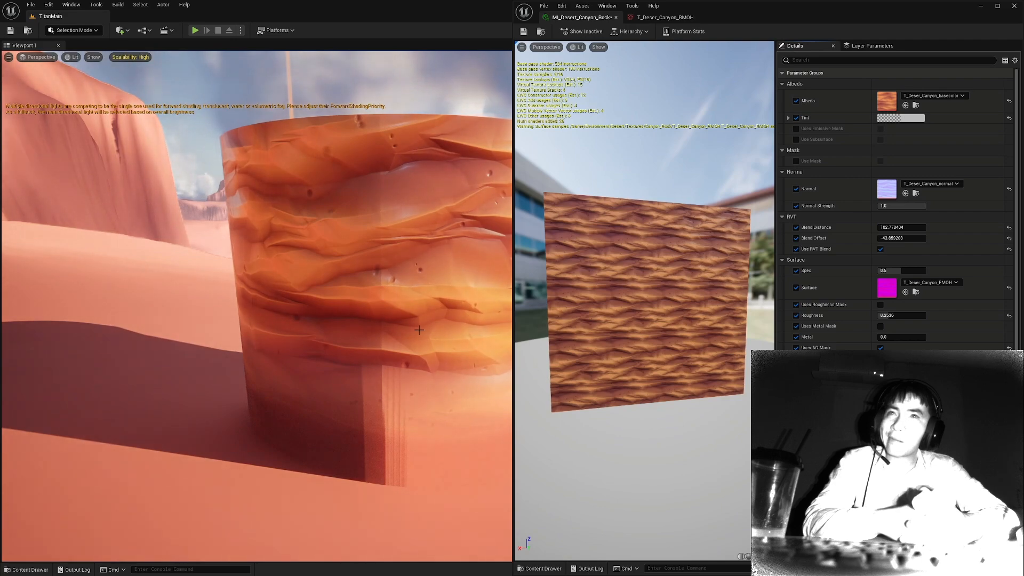
{"action": "right_click_drag", "start_coordinate": [420, 331], "coordinate": [164, 208]}
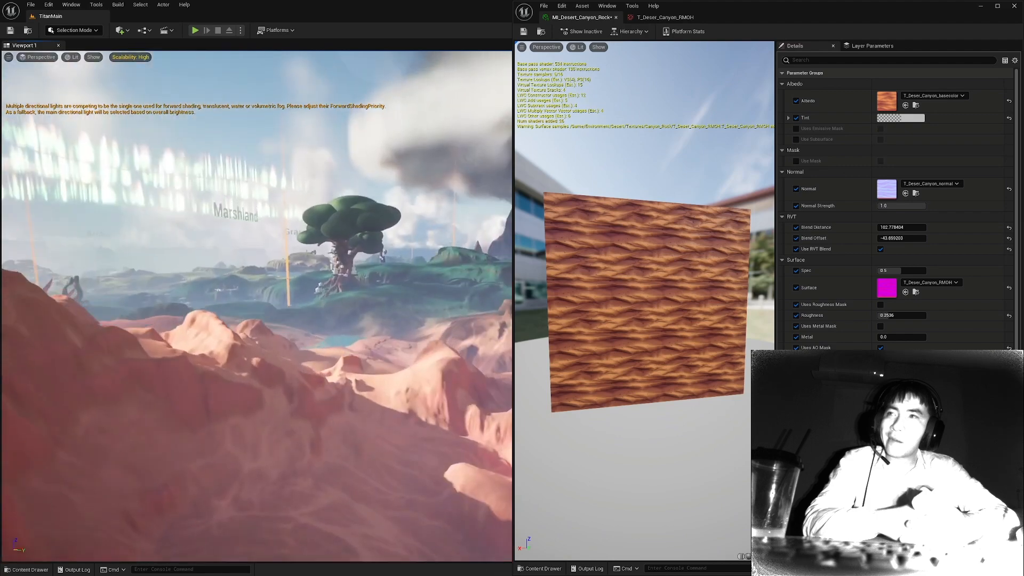
{"action": "right_click_drag", "start_coordinate": [311, 319], "coordinate": [384, 235]}
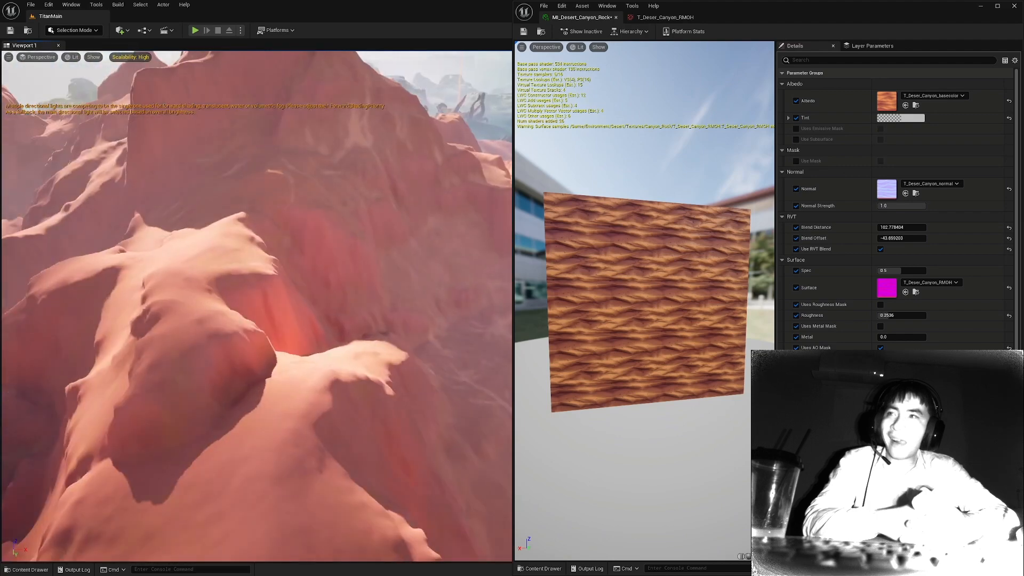
{"action": "right_click_drag", "start_coordinate": [350, 176], "coordinate": [431, 157]}
{"action": "key", "text": "w"}
{"action": "right_click_drag", "start_coordinate": [340, 189], "coordinate": [262, 221]}
{"action": "key", "text": "f"}
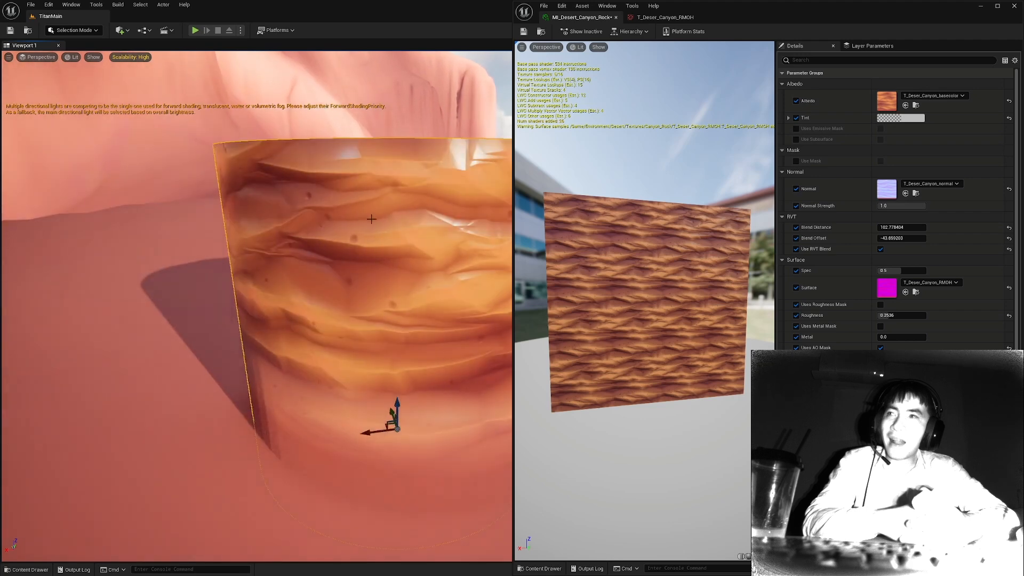
Examine how the cylinder's base blends into the sand from several angles, with and without viewport helpers.
{"action": "left_click_drag", "start_coordinate": [385, 306], "coordinate": [398, 283], "text": "alt"}
{"action": "scroll", "coordinate": [386, 306], "scroll_direction": "down", "scroll_amount": 4}
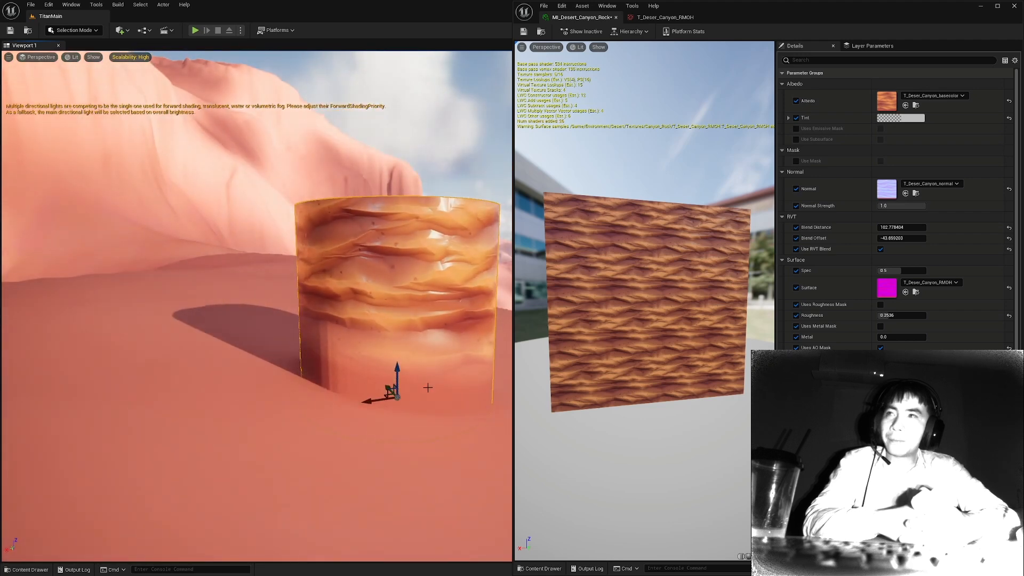
{"action": "key", "text": "d"}
{"action": "right_click_drag", "start_coordinate": [428, 387], "coordinate": [414, 383]}
{"action": "key", "text": "w"}
{"action": "key", "text": "g"}
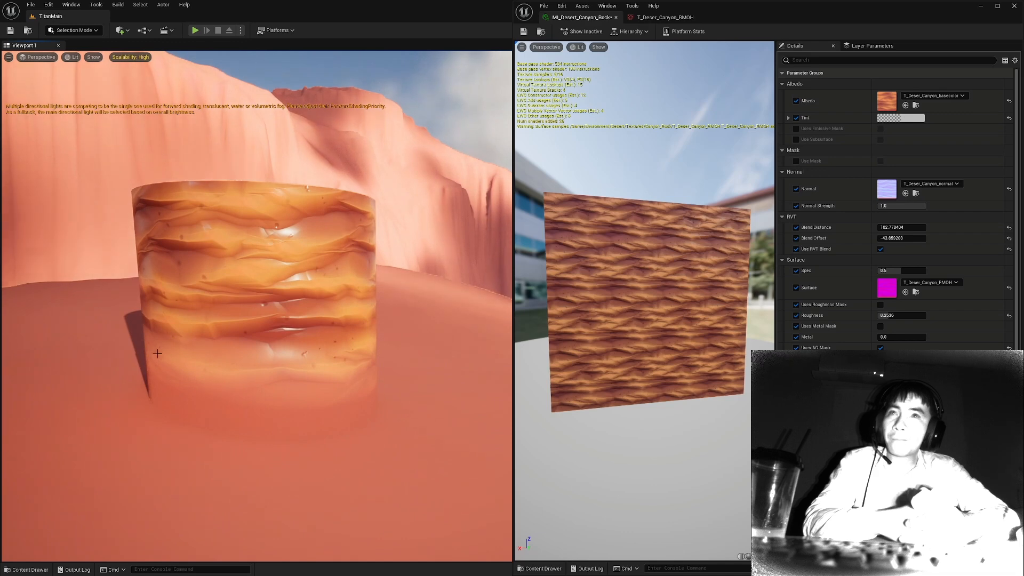
{"action": "key", "text": "w"}
{"action": "key", "text": "g"}
{"action": "right_click_drag", "start_coordinate": [327, 336], "coordinate": [323, 333]}
{"action": "key", "text": "g"}
{"action": "key", "text": "s"}
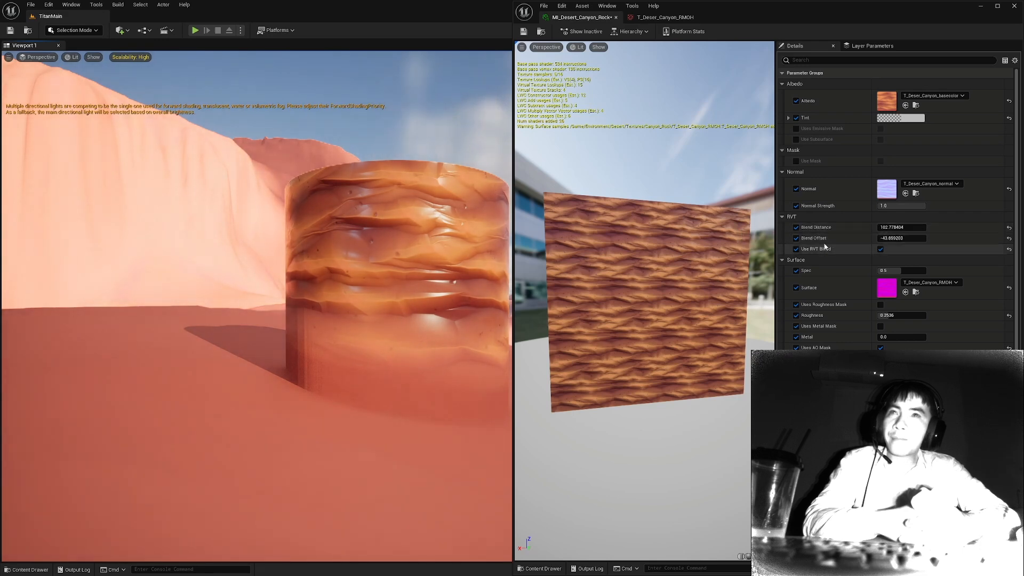
Set the RVT Blend Distance to about 141.6 and the Blend Offset to about -48.8.
{"action": "left_click_drag", "start_coordinate": [892, 228], "coordinate": [827, 227]}
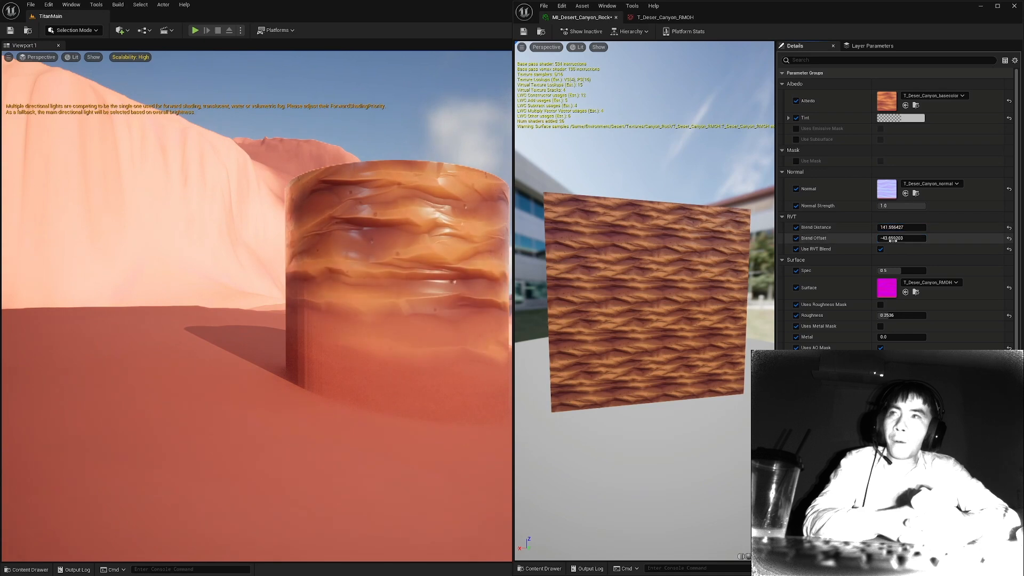
{"action": "left_click_drag", "start_coordinate": [901, 237], "coordinate": [883, 237]}
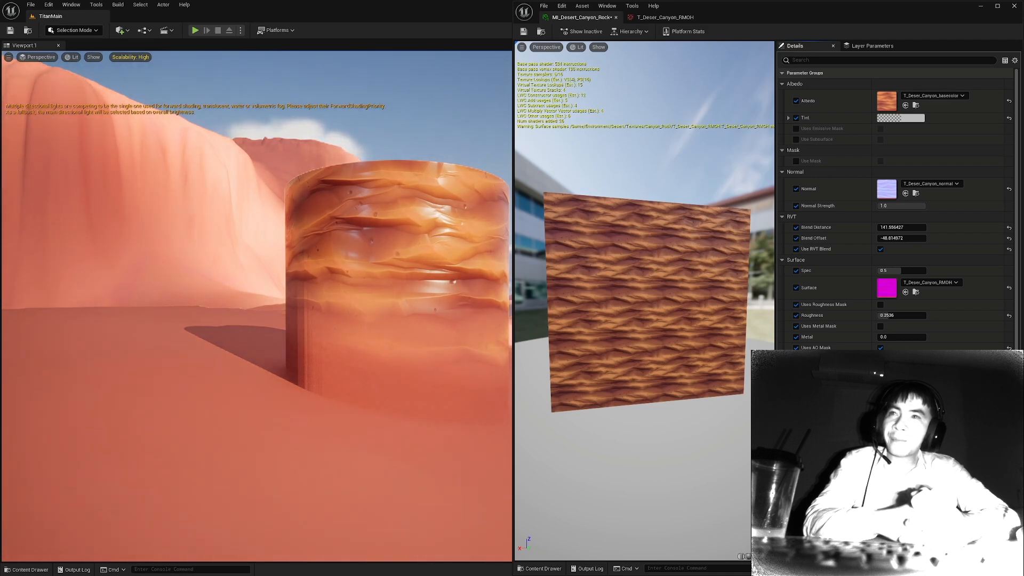
Disable Use RVT Blend and Parallax, and inspect the cylinder's surface up close.
{"action": "left_click", "coordinate": [880, 249]}
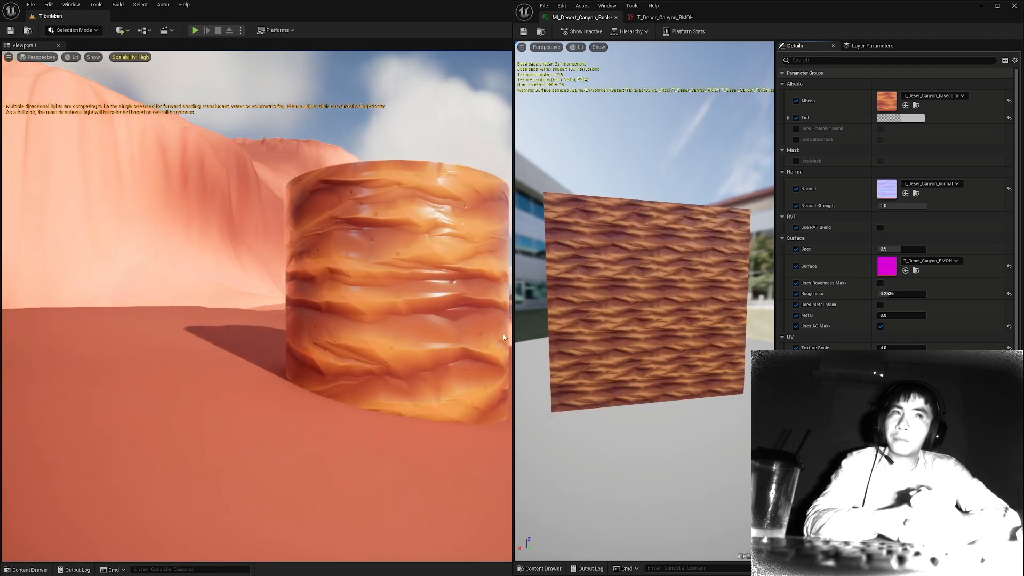
{"action": "right_click_drag", "start_coordinate": [410, 302], "coordinate": [421, 320]}
{"action": "left_click", "coordinate": [410, 302]}
{"action": "scroll", "coordinate": [410, 302], "scroll_direction": "up", "scroll_amount": 2}
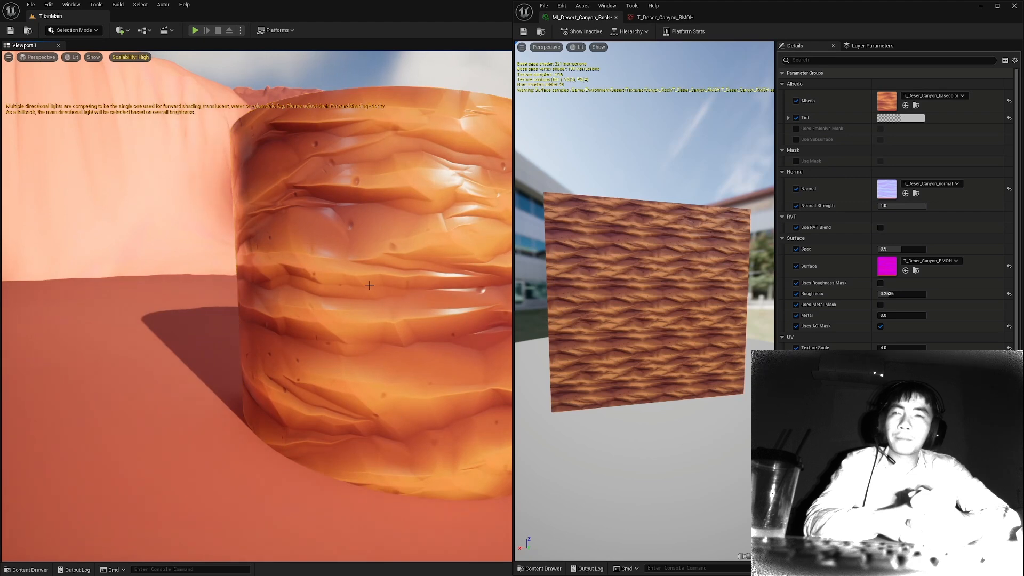
{"action": "left_click_drag", "start_coordinate": [369, 284], "coordinate": [409, 266], "text": "alt"}
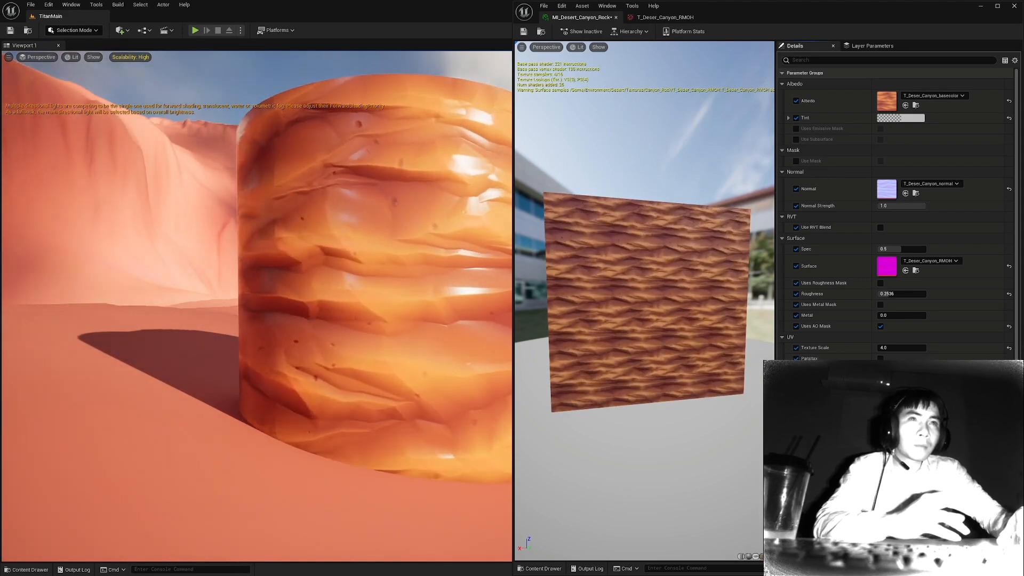
Raise the UV Distance to about 0.414 and inspect the cylinder from several angles.
{"action": "right_click_drag", "start_coordinate": [399, 292], "coordinate": [425, 292]}
{"action": "left_click", "coordinate": [424, 291]}
{"action": "left_click_drag", "start_coordinate": [886, 369], "coordinate": [912, 369]}
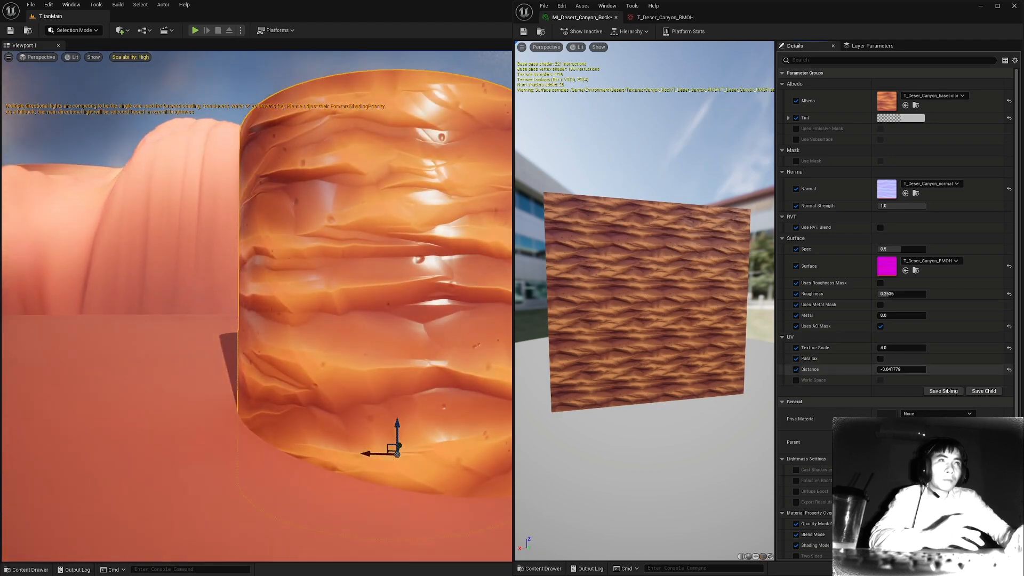
{"action": "mouse_move", "coordinate": [439, 278]}
{"action": "left_mouse_down", "text": "alt"}
{"action": "mouse_move", "coordinate": [414, 315]}
{"action": "mouse_move", "coordinate": [453, 256]}
{"action": "mouse_move", "coordinate": [304, 275]}
{"action": "mouse_move", "coordinate": [421, 272]}
{"action": "left_mouse_up", "text": "alt"}
{"action": "scroll", "coordinate": [422, 272], "scroll_direction": "down", "scroll_amount": 3}
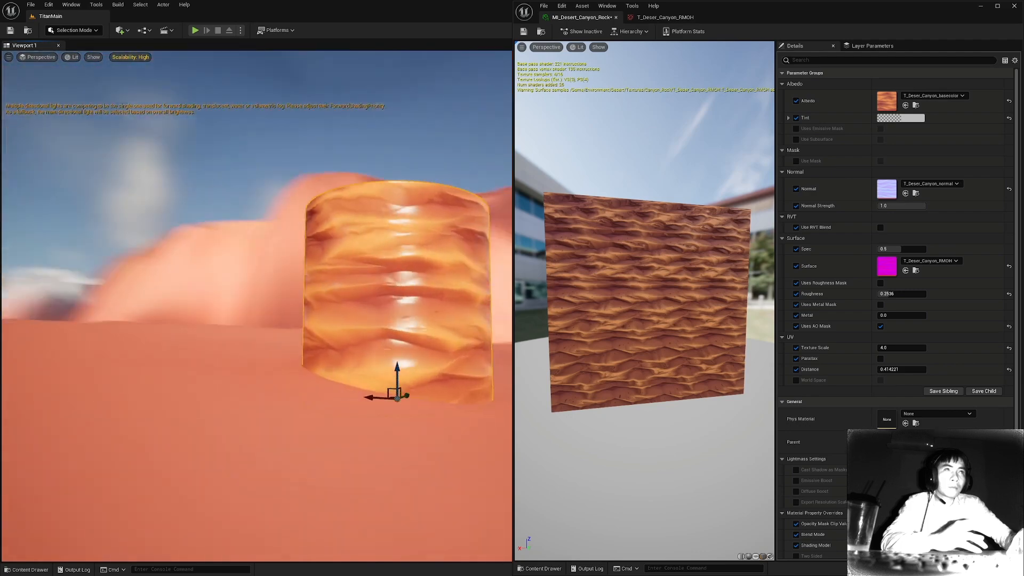
{"action": "left_click_drag", "start_coordinate": [422, 272], "coordinate": [379, 291], "text": "alt"}
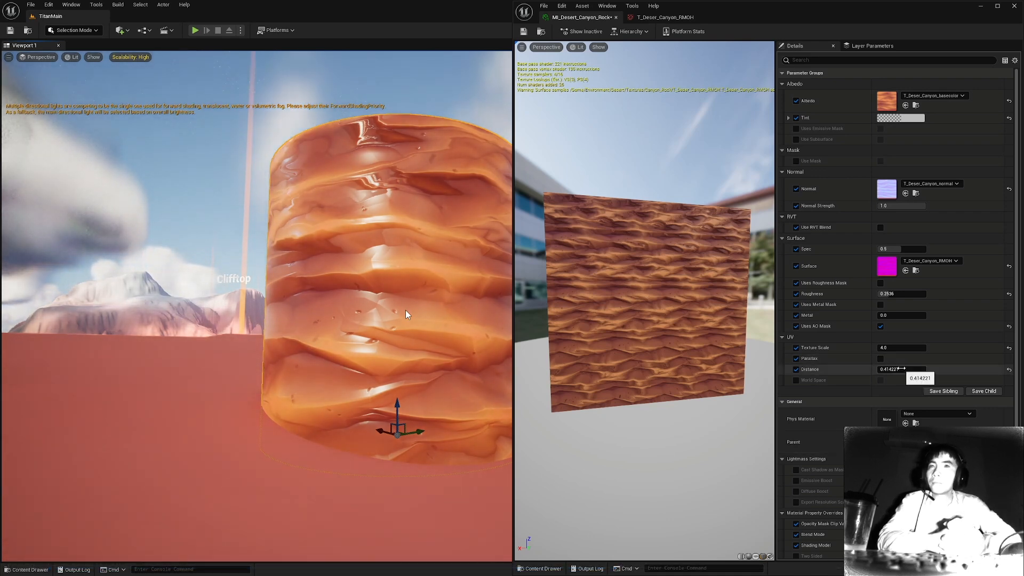
Reduce the UV Distance to about 0.166 and enable Parallax.
{"action": "left_click_drag", "start_coordinate": [901, 370], "coordinate": [890, 369]}
{"action": "mouse_move", "coordinate": [406, 310]}
{"action": "left_mouse_down", "text": "alt"}
{"action": "mouse_move", "coordinate": [342, 310]}
{"action": "mouse_move", "coordinate": [405, 309]}
{"action": "left_mouse_up", "text": "alt"}
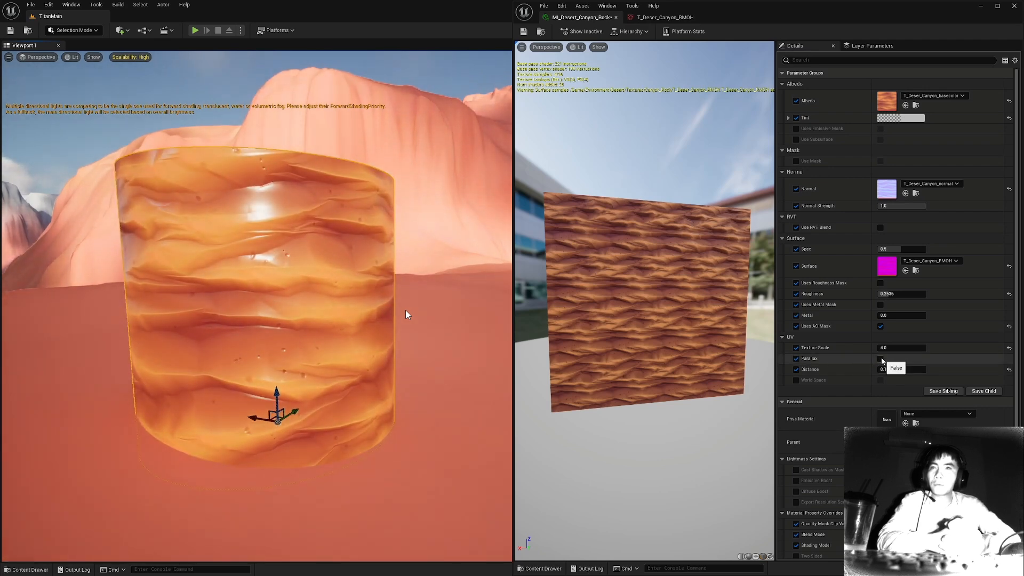
{"action": "left_click", "coordinate": [881, 359]}
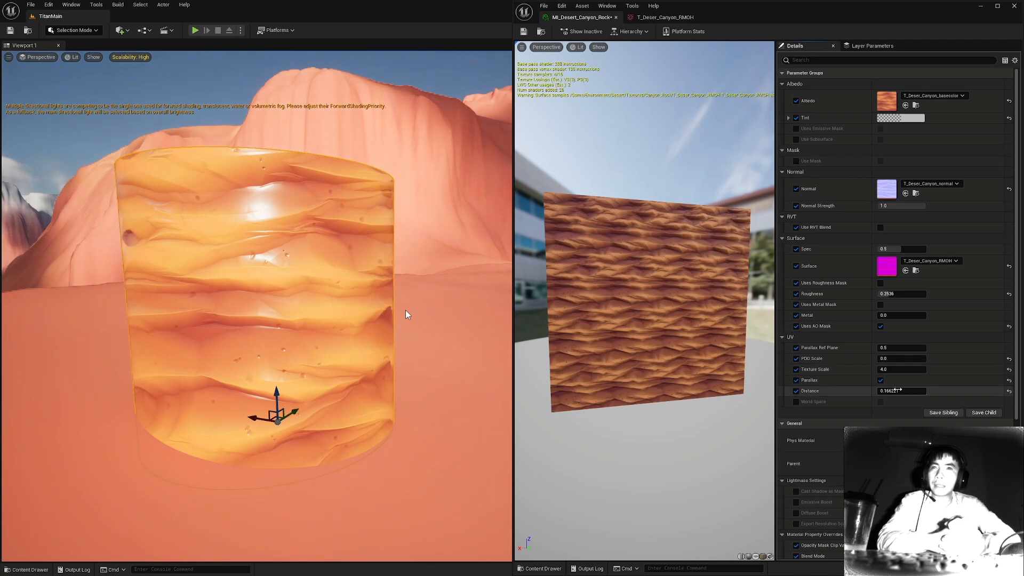
Lower the UV Distance to about 0.054 and check the parallax depth around the cylinder.
{"action": "mouse_move", "coordinate": [895, 391]}
{"action": "left_mouse_down"}
{"action": "mouse_move", "coordinate": [854, 391]}
{"action": "mouse_move", "coordinate": [889, 391]}
{"action": "left_mouse_up"}
{"action": "left_click_drag", "start_coordinate": [405, 311], "coordinate": [374, 302], "text": "alt"}
{"action": "right_click_drag", "start_coordinate": [406, 310], "coordinate": [373, 306]}
{"action": "key", "text": "Escape"}
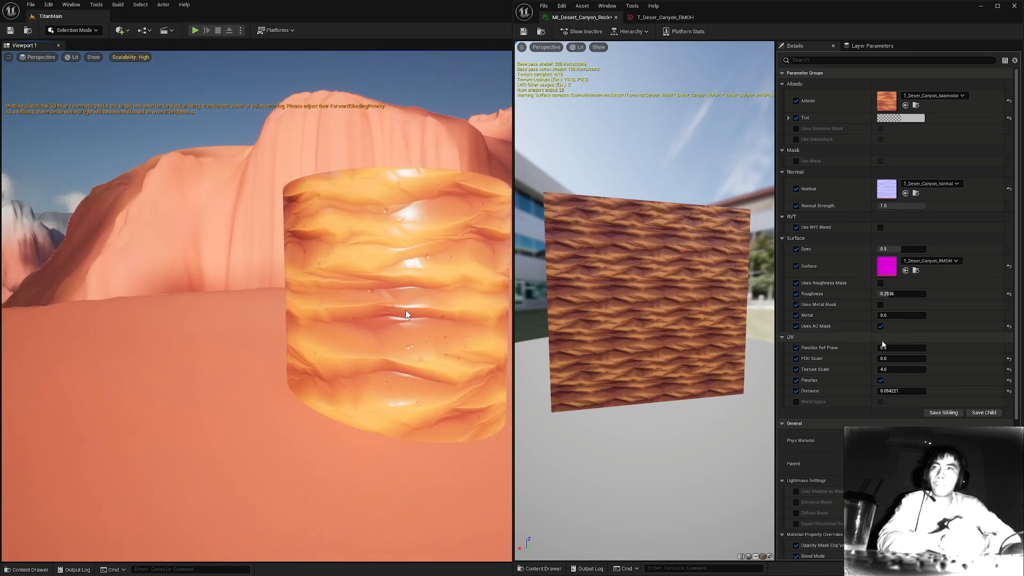
Set the PDO Scale to 0.408 and the UV Distance to about 0.094, checking the cylinder from above.
{"action": "left_click_drag", "start_coordinate": [893, 358], "coordinate": [913, 358]}
{"action": "left_click_drag", "start_coordinate": [430, 295], "coordinate": [480, 296], "text": "alt"}
{"action": "mouse_move", "coordinate": [405, 311]}
{"action": "left_mouse_down", "text": "alt"}
{"action": "mouse_move", "coordinate": [381, 317]}
{"action": "mouse_move", "coordinate": [448, 309]}
{"action": "mouse_move", "coordinate": [352, 305]}
{"action": "mouse_move", "coordinate": [395, 320]}
{"action": "mouse_move", "coordinate": [330, 347]}
{"action": "mouse_move", "coordinate": [288, 336]}
{"action": "mouse_move", "coordinate": [405, 282]}
{"action": "mouse_move", "coordinate": [384, 320]}
{"action": "mouse_move", "coordinate": [400, 320]}
{"action": "left_mouse_up", "text": "alt"}
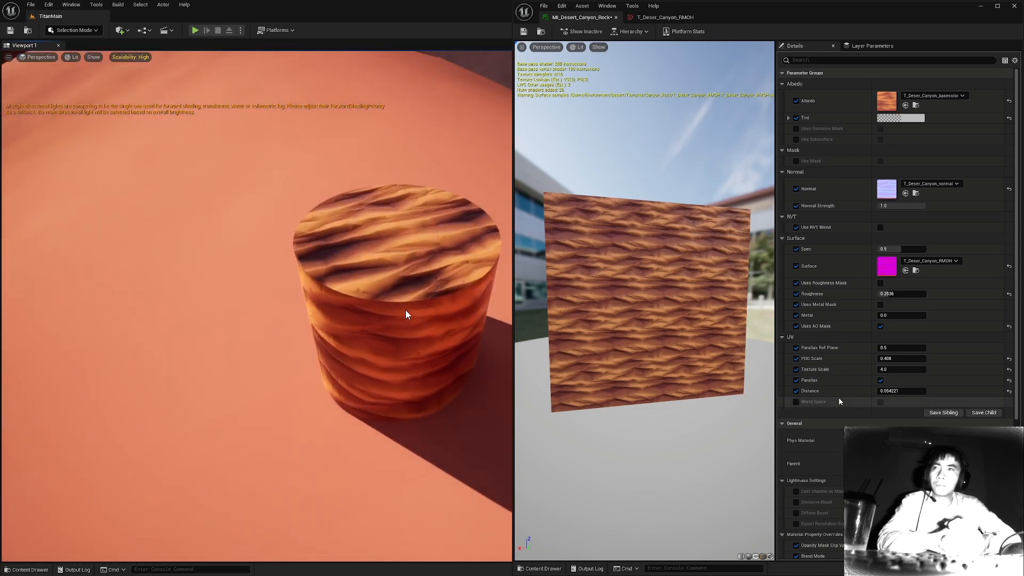
{"action": "mouse_move", "coordinate": [896, 391]}
{"action": "left_mouse_down"}
{"action": "mouse_move", "coordinate": [907, 392]}
{"action": "mouse_move", "coordinate": [898, 392]}
{"action": "left_mouse_up"}
{"action": "mouse_move", "coordinate": [406, 314]}
{"action": "left_mouse_down", "text": "alt"}
{"action": "mouse_move", "coordinate": [405, 304]}
{"action": "mouse_move", "coordinate": [405, 325]}
{"action": "mouse_move", "coordinate": [406, 304]}
{"action": "left_mouse_up", "text": "alt"}
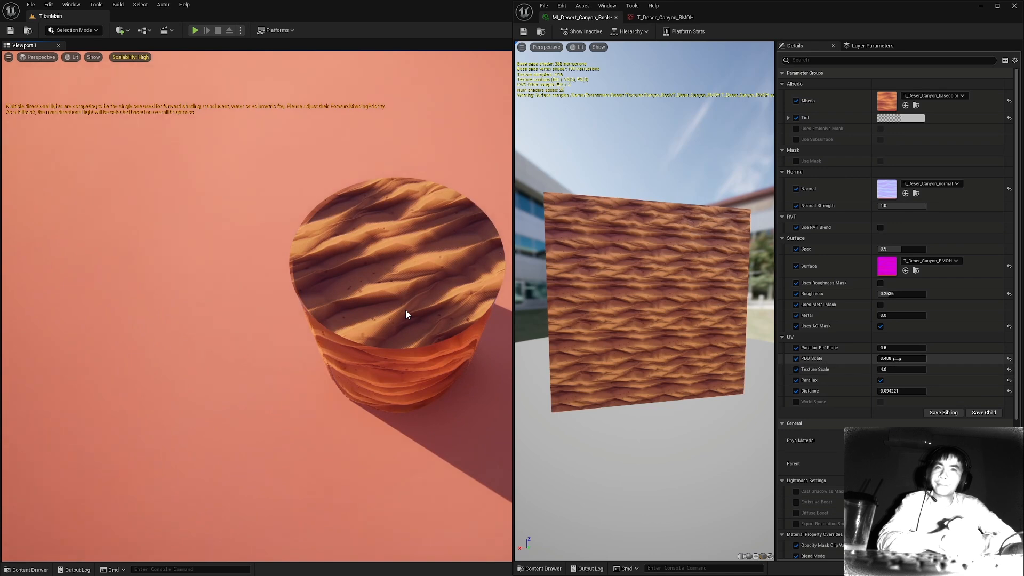
Raise the PDO Scale to about 0.6 and inspect the shading on the cylinder's top face.
{"action": "mouse_move", "coordinate": [909, 360]}
{"action": "left_mouse_down"}
{"action": "mouse_move", "coordinate": [882, 361]}
{"action": "mouse_move", "coordinate": [895, 360]}
{"action": "left_mouse_up"}
{"action": "mouse_move", "coordinate": [472, 264]}
{"action": "left_mouse_down", "text": "alt"}
{"action": "mouse_move", "coordinate": [474, 290]}
{"action": "mouse_move", "coordinate": [477, 219]}
{"action": "mouse_move", "coordinate": [576, 208]}
{"action": "mouse_move", "coordinate": [603, 235]}
{"action": "mouse_move", "coordinate": [448, 243]}
{"action": "mouse_move", "coordinate": [423, 203]}
{"action": "left_mouse_up", "text": "alt"}
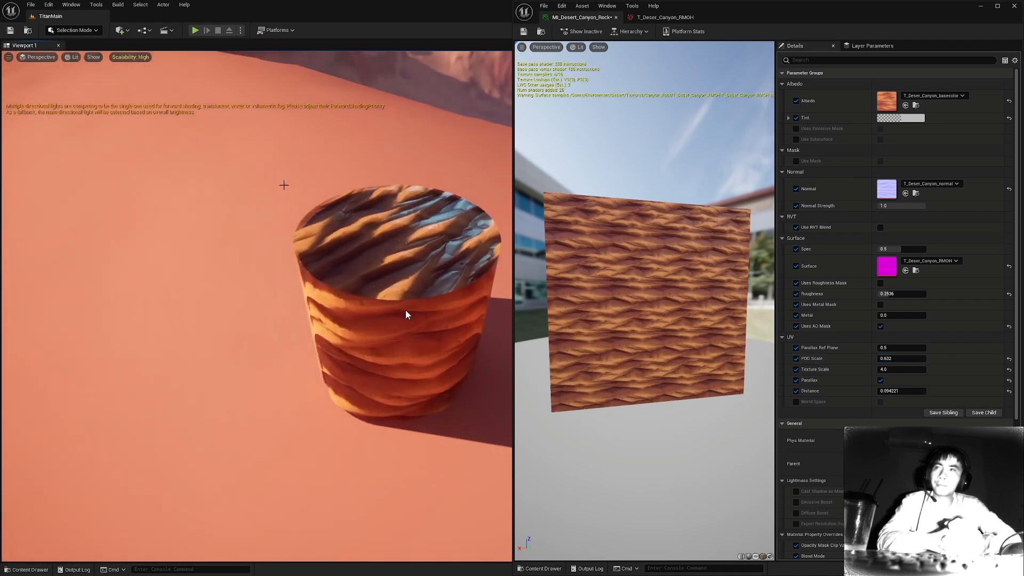
{"action": "mouse_move", "coordinate": [419, 242]}
{"action": "left_mouse_down", "text": "alt"}
{"action": "mouse_move", "coordinate": [331, 251]}
{"action": "mouse_move", "coordinate": [181, 224]}
{"action": "mouse_move", "coordinate": [173, 266]}
{"action": "mouse_move", "coordinate": [470, 240]}
{"action": "mouse_move", "coordinate": [635, 242]}
{"action": "mouse_move", "coordinate": [590, 283]}
{"action": "left_mouse_up", "text": "alt"}
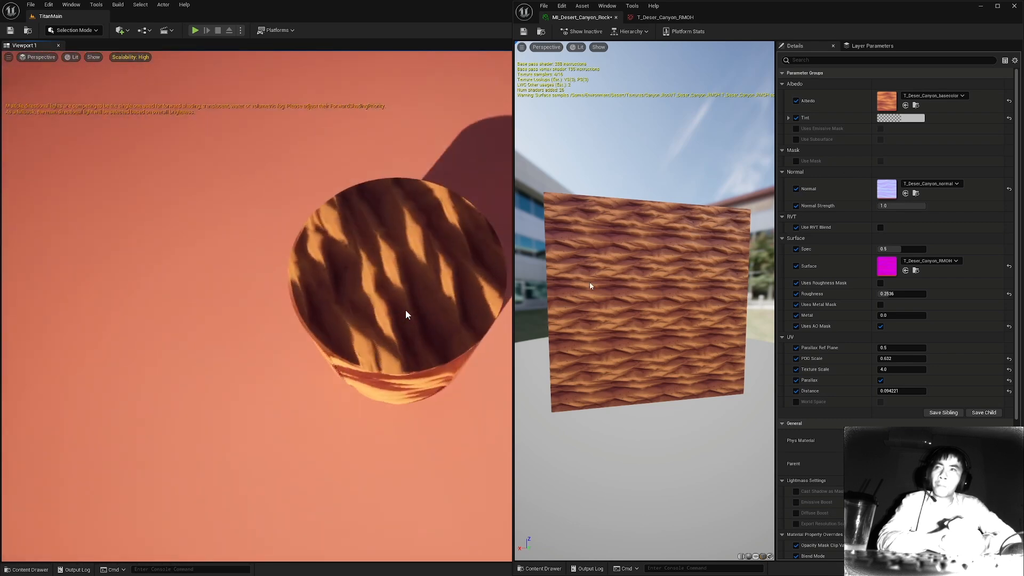
Set the PDO Scale to 0.2 and check the cylinder from the side.
{"action": "left_click_drag", "start_coordinate": [902, 356], "coordinate": [832, 355]}
{"action": "mouse_move", "coordinate": [406, 309]}
{"action": "left_mouse_down", "text": "alt"}
{"action": "mouse_move", "coordinate": [373, 325]}
{"action": "mouse_move", "coordinate": [128, 240]}
{"action": "mouse_move", "coordinate": [139, 251]}
{"action": "mouse_move", "coordinate": [214, 187]}
{"action": "mouse_move", "coordinate": [315, 155]}
{"action": "mouse_move", "coordinate": [694, 149]}
{"action": "mouse_move", "coordinate": [763, 160]}
{"action": "mouse_move", "coordinate": [827, 314]}
{"action": "mouse_move", "coordinate": [486, 336]}
{"action": "mouse_move", "coordinate": [240, 251]}
{"action": "mouse_move", "coordinate": [133, 208]}
{"action": "mouse_move", "coordinate": [131, 194]}
{"action": "mouse_move", "coordinate": [352, 261]}
{"action": "mouse_move", "coordinate": [368, 232]}
{"action": "mouse_move", "coordinate": [314, 245]}
{"action": "mouse_move", "coordinate": [421, 288]}
{"action": "mouse_move", "coordinate": [347, 336]}
{"action": "mouse_move", "coordinate": [267, 229]}
{"action": "mouse_move", "coordinate": [496, 216]}
{"action": "left_mouse_up", "text": "alt"}
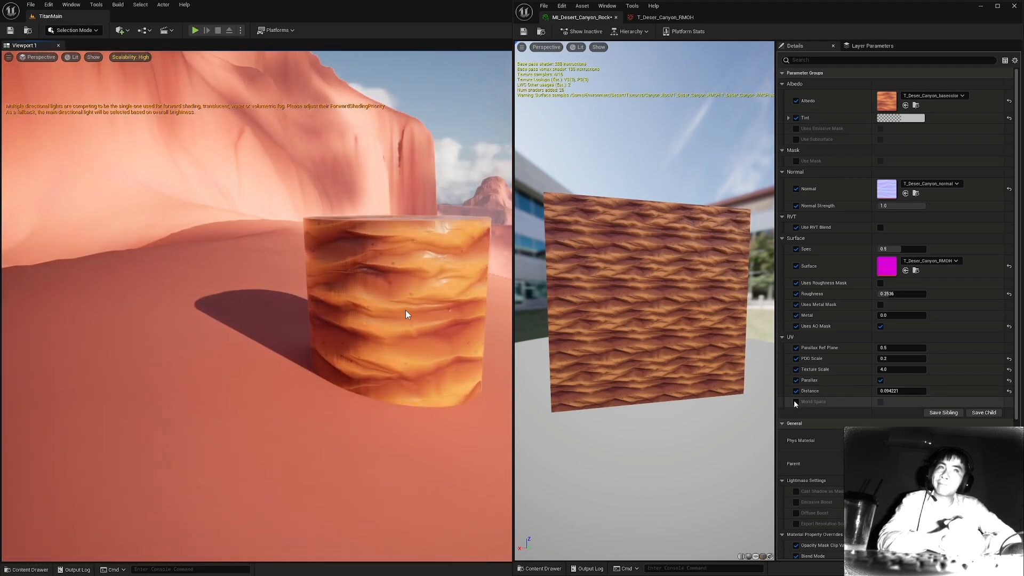
Override and enable World Space for the UVs and inspect the texture mapping around the cylinder.
{"action": "left_click", "coordinate": [880, 402]}
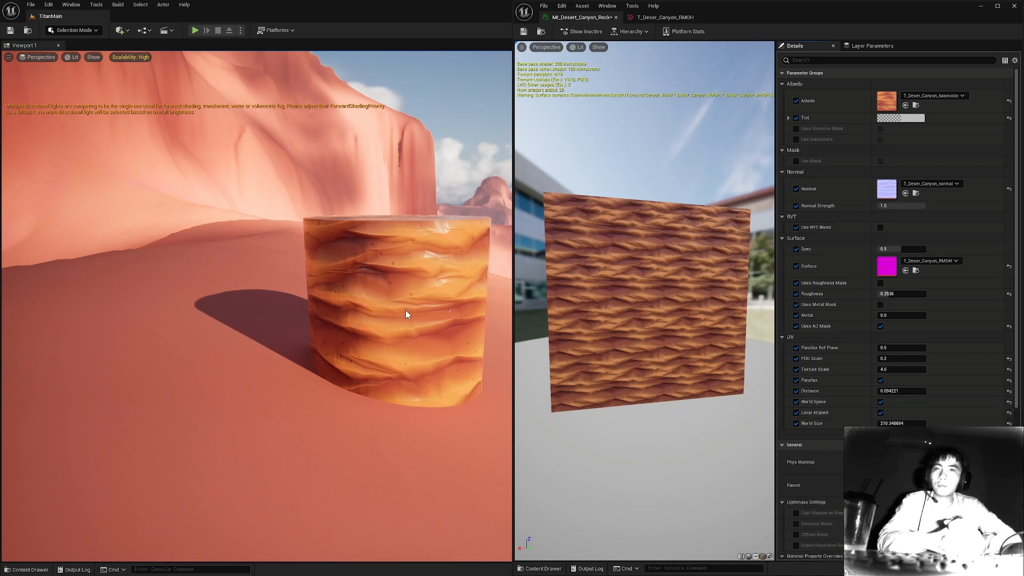
{"action": "left_click_drag", "start_coordinate": [433, 268], "coordinate": [352, 224], "text": "alt"}
{"action": "mouse_move", "coordinate": [433, 268]}
{"action": "right_mouse_down", "text": "alt"}
{"action": "mouse_move", "coordinate": [469, 268]}
{"action": "mouse_move", "coordinate": [448, 268]}
{"action": "right_mouse_up", "text": "alt"}
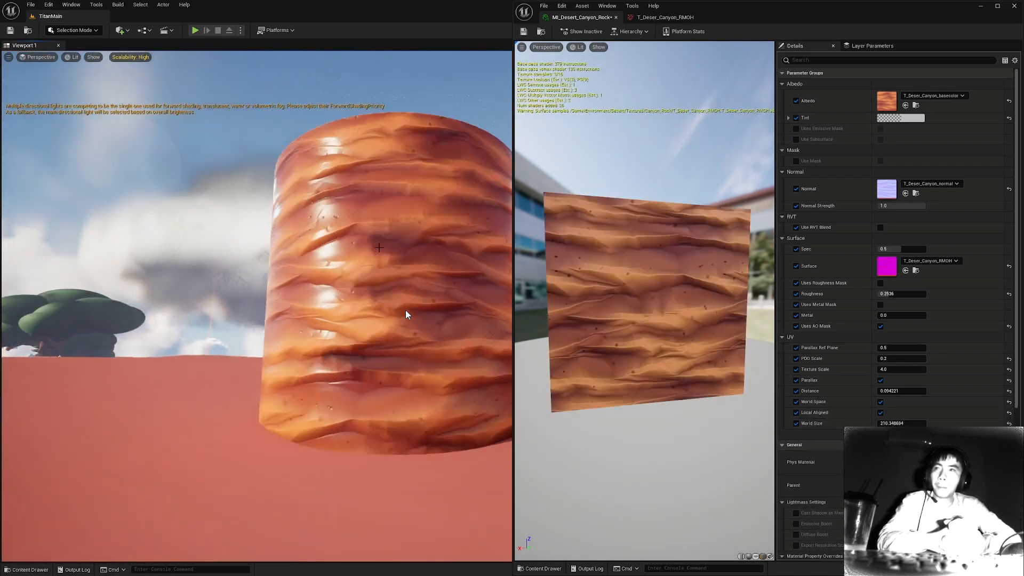
Reduce the UV World Size to about 173 and check the texture mapping around the cylinder.
{"action": "mouse_move", "coordinate": [433, 268]}
{"action": "left_mouse_down", "text": "alt"}
{"action": "mouse_move", "coordinate": [384, 320]}
{"action": "mouse_move", "coordinate": [341, 304]}
{"action": "left_mouse_up", "text": "alt"}
{"action": "left_click_drag", "start_coordinate": [406, 310], "coordinate": [384, 256], "text": "alt"}
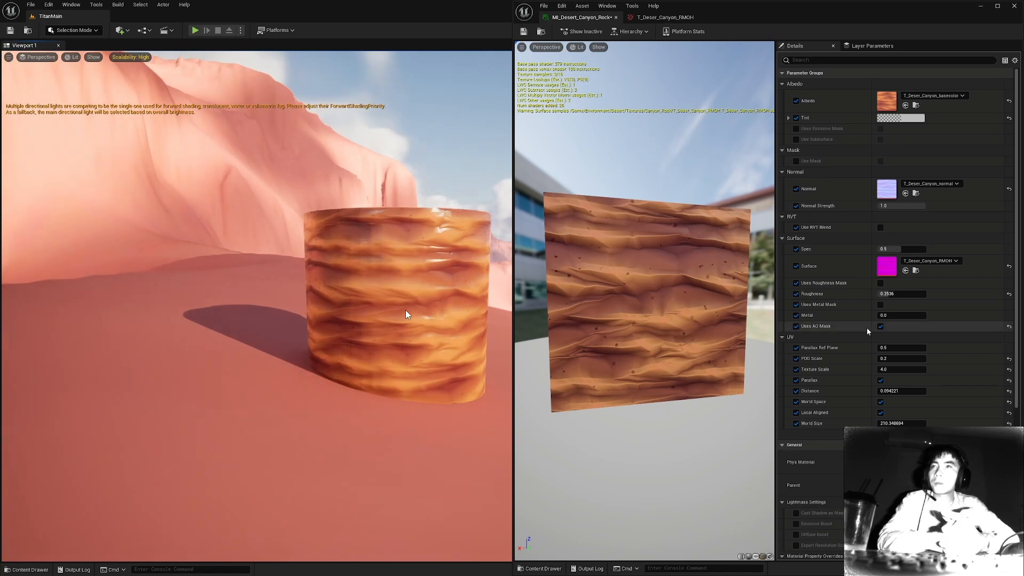
{"action": "mouse_move", "coordinate": [405, 310]}
{"action": "left_mouse_down", "text": "alt"}
{"action": "mouse_move", "coordinate": [427, 304]}
{"action": "mouse_move", "coordinate": [422, 278]}
{"action": "mouse_move", "coordinate": [387, 303]}
{"action": "mouse_move", "coordinate": [298, 243]}
{"action": "left_mouse_up", "text": "alt"}
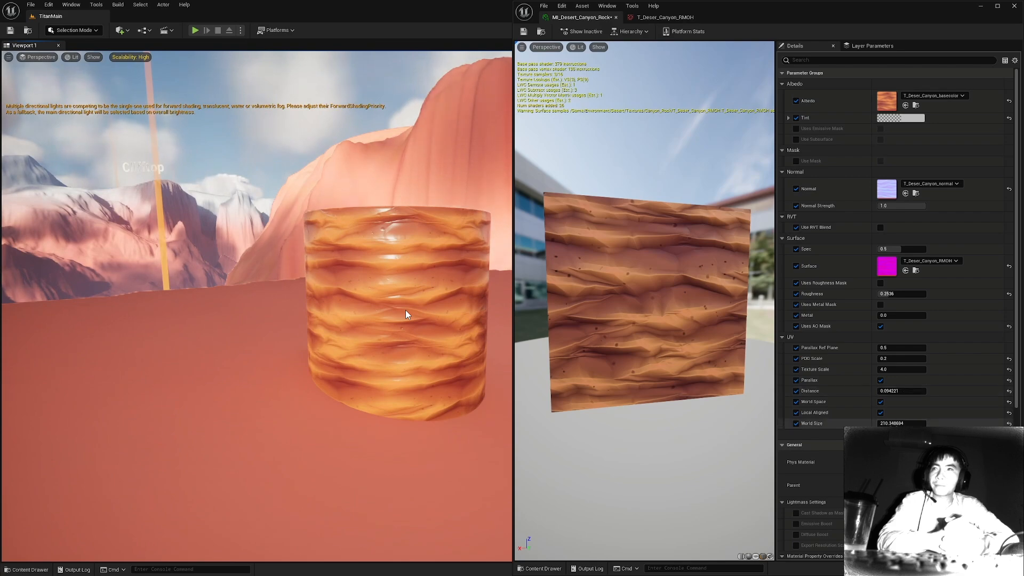
{"action": "mouse_move", "coordinate": [902, 423]}
{"action": "left_mouse_down"}
{"action": "mouse_move", "coordinate": [939, 423]}
{"action": "mouse_move", "coordinate": [869, 423]}
{"action": "mouse_move", "coordinate": [939, 424]}
{"action": "mouse_move", "coordinate": [893, 423]}
{"action": "left_mouse_up"}
{"action": "left_click_drag", "start_coordinate": [405, 311], "coordinate": [406, 310], "text": "alt"}
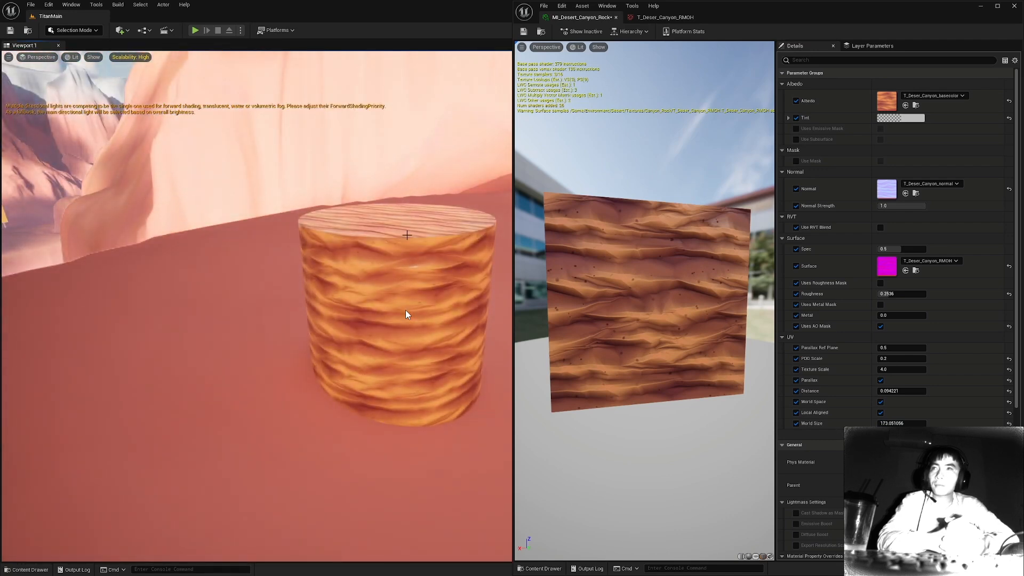
Remove the World Size override, inspect the texture scale around the cylinder, and select the cylinder.
{"action": "left_click", "coordinate": [796, 423]}
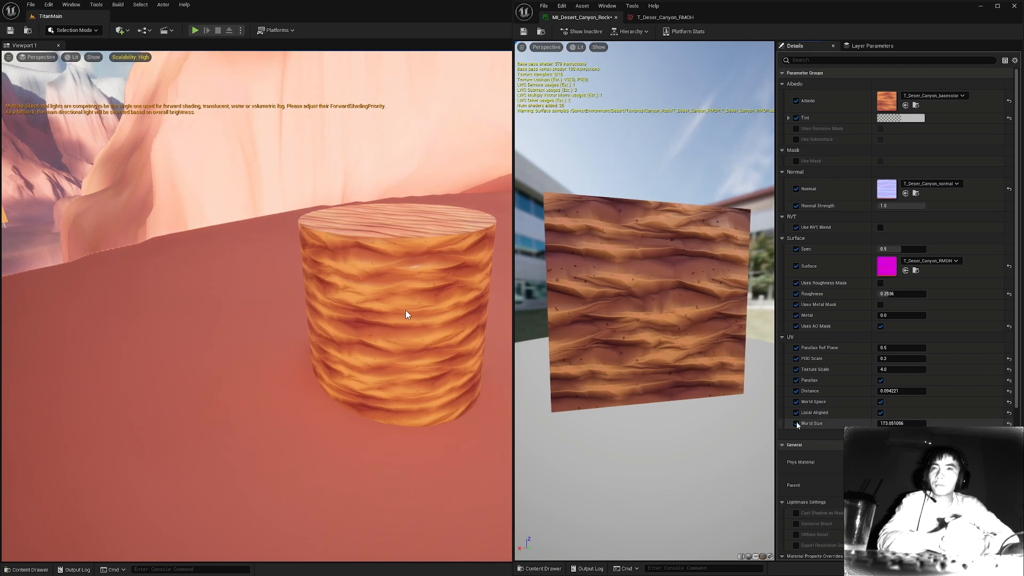
{"action": "left_click_drag", "start_coordinate": [406, 314], "coordinate": [406, 315], "text": "alt"}
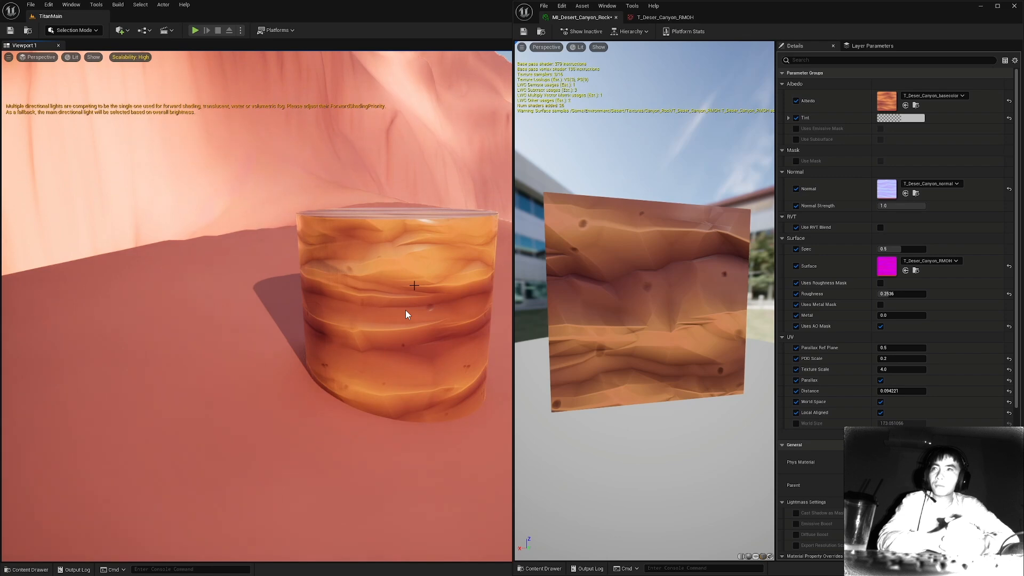
{"action": "left_click", "coordinate": [407, 311]}
{"action": "left_click_drag", "start_coordinate": [406, 311], "coordinate": [406, 312], "text": "alt"}
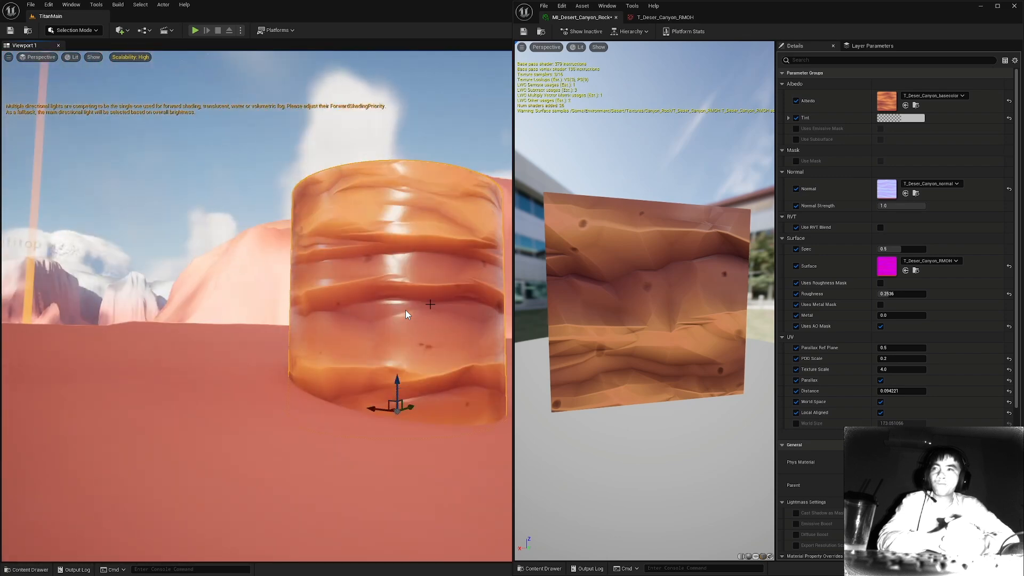
Search the selected cylinder's properties for Nanite, turn off Disallow Nanite, and inspect the displaced surface up close.
{"action": "scroll", "coordinate": [893, 369], "scroll_direction": "down", "scroll_amount": 5}
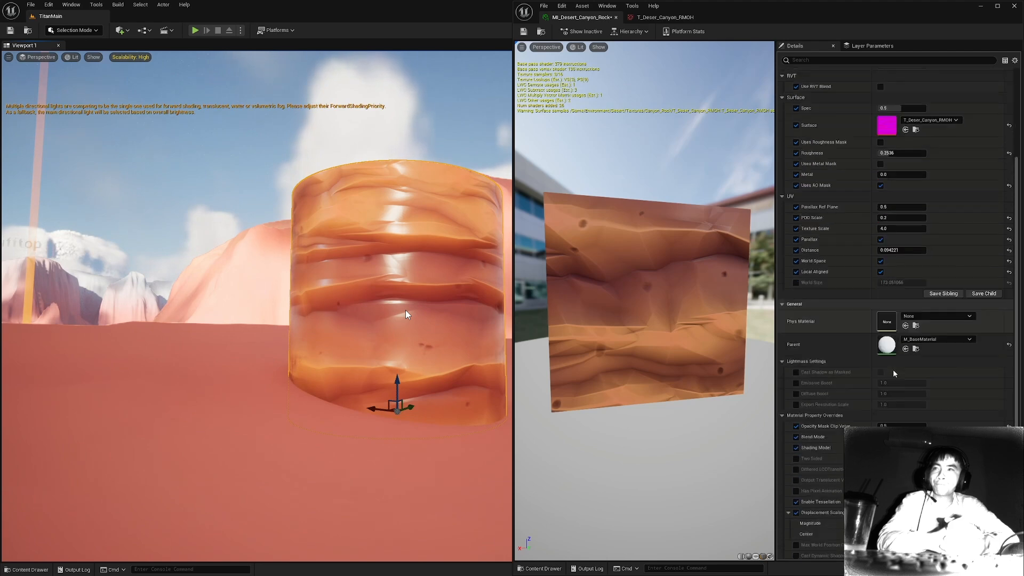
{"action": "scroll", "coordinate": [893, 369], "scroll_direction": "down", "scroll_amount": 3}
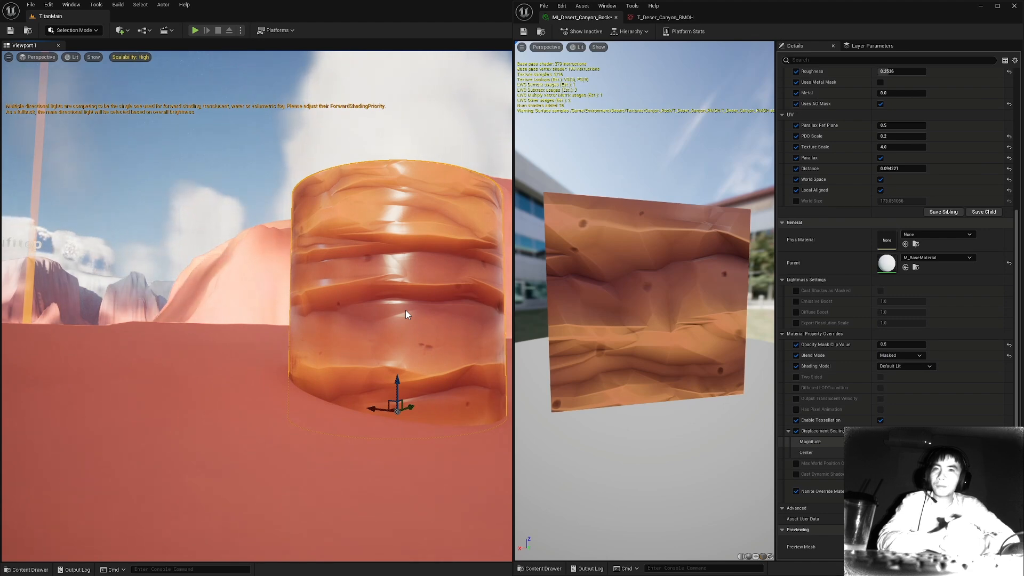
{"action": "left_click_drag", "start_coordinate": [754, 20], "coordinate": [112, 307]}
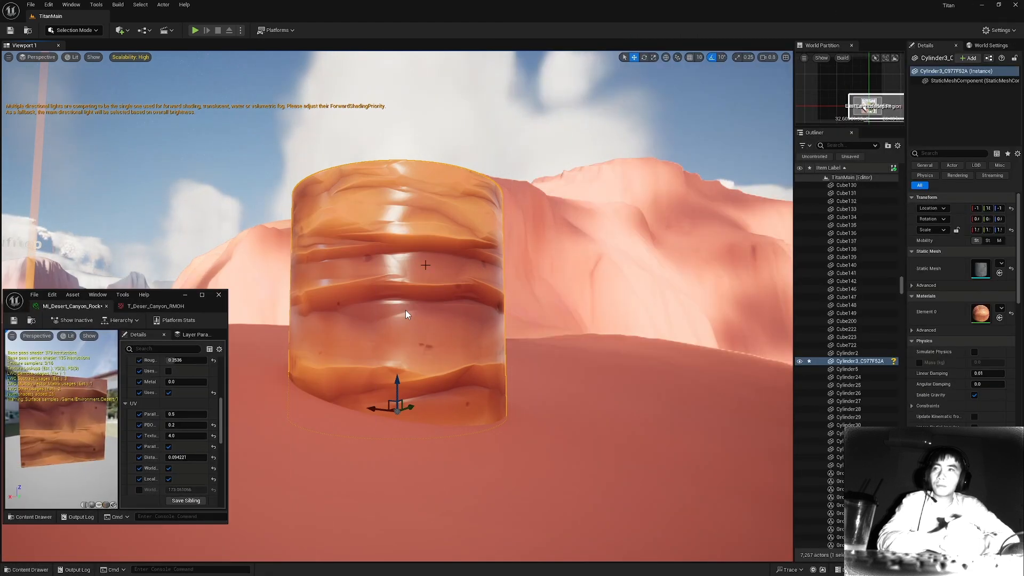
{"action": "type", "text": "nan"}
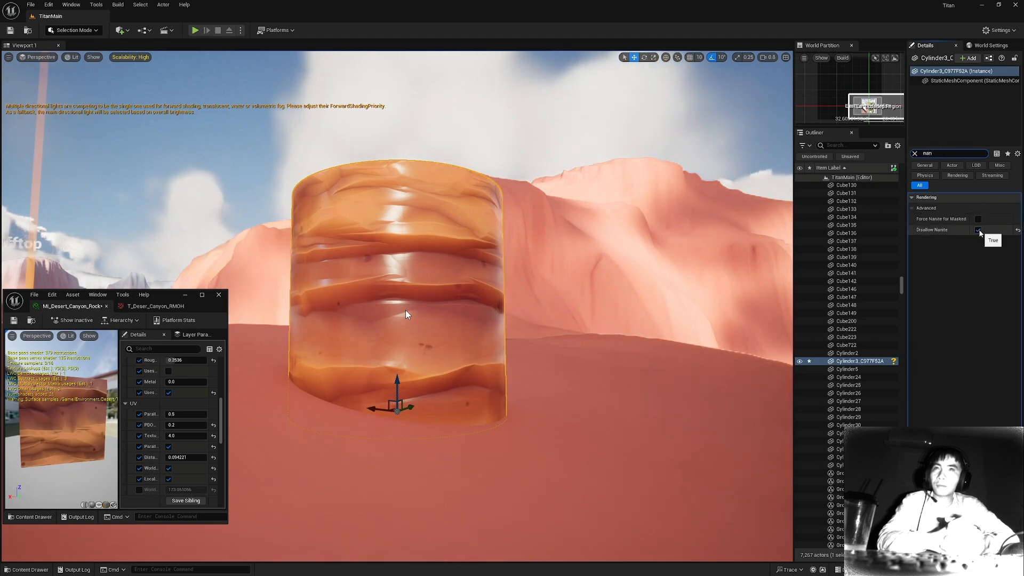
{"action": "left_click", "coordinate": [978, 230]}
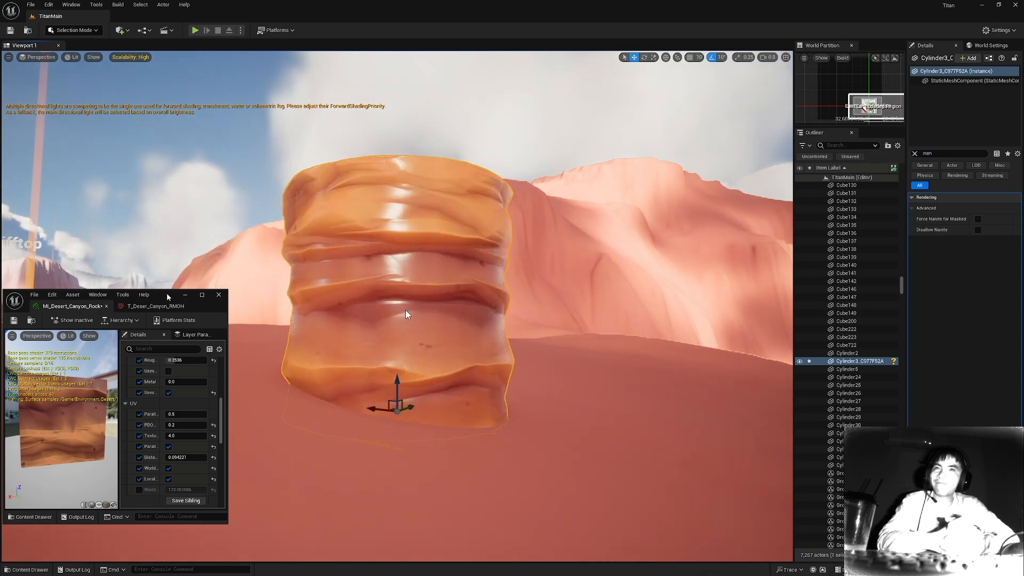
{"action": "left_click_drag", "start_coordinate": [166, 293], "coordinate": [840, 232]}
{"action": "scroll", "coordinate": [405, 315], "scroll_direction": "up", "scroll_amount": 5}
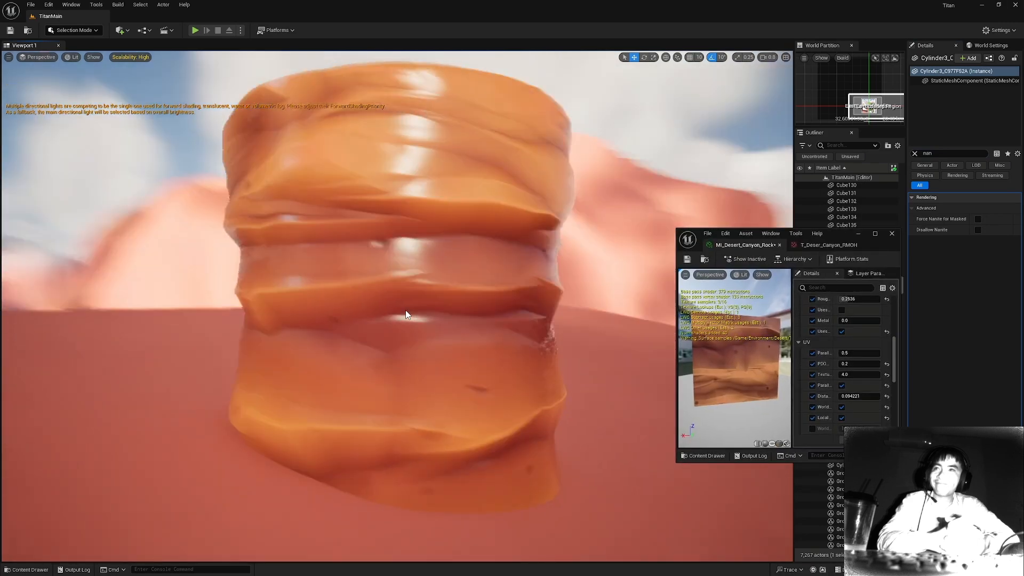
{"action": "left_click_drag", "start_coordinate": [405, 315], "coordinate": [405, 315], "text": "alt"}
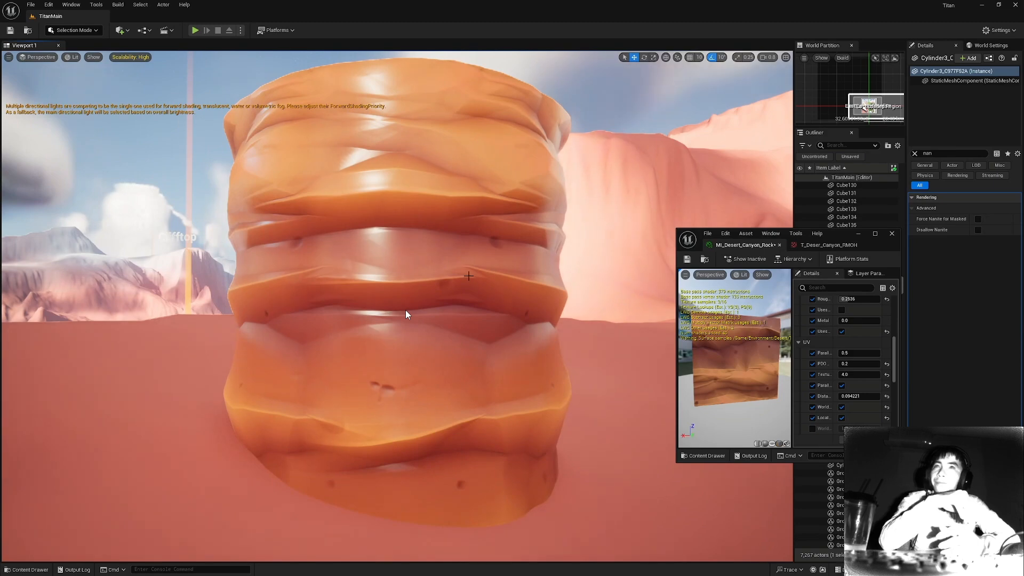
Examine the cylinder's tessellation in the Nanite Triangles visualization and return to the Lit view.
{"action": "left_click", "coordinate": [72, 57]}
{"action": "mouse_move", "coordinate": [112, 216]}
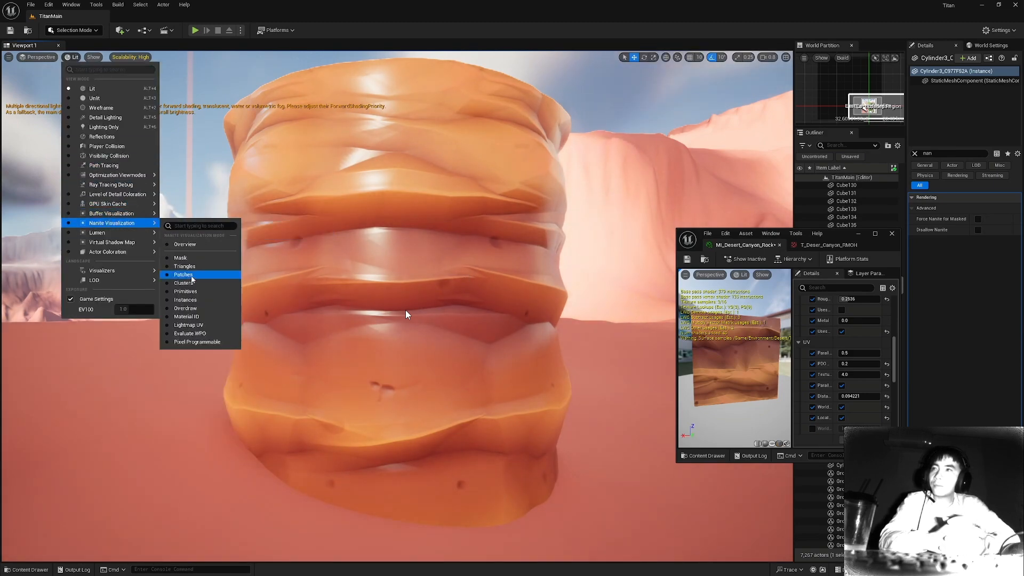
{"action": "left_click", "coordinate": [184, 266]}
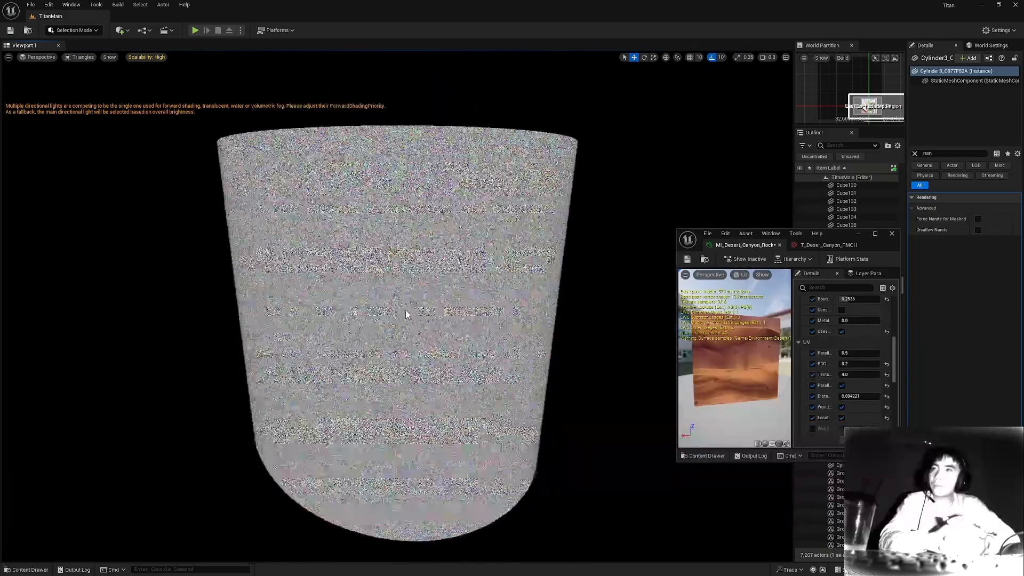
{"action": "left_click_drag", "start_coordinate": [406, 314], "coordinate": [407, 313], "text": "alt"}
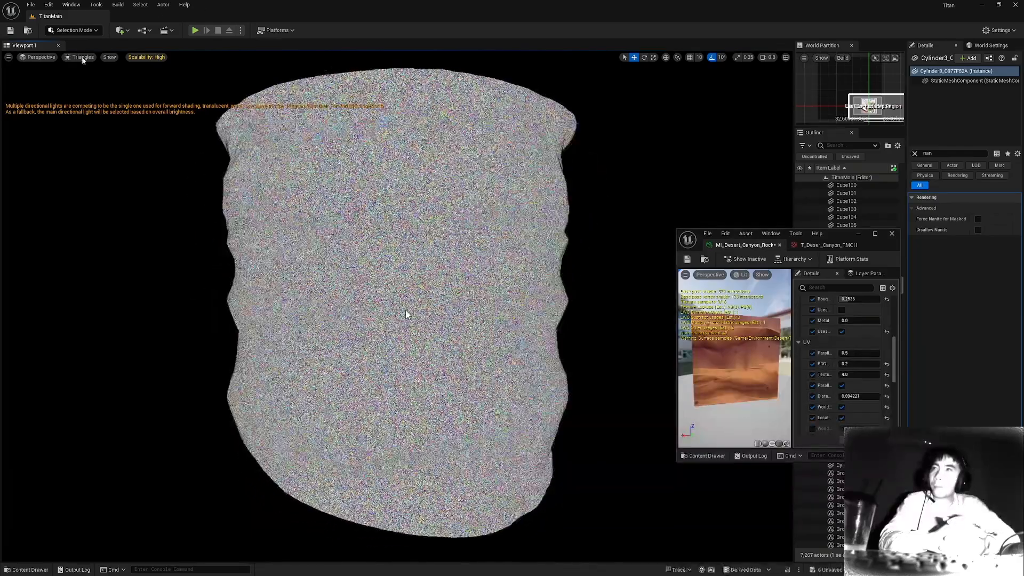
{"action": "left_click", "coordinate": [83, 58]}
{"action": "left_click", "coordinate": [96, 84]}
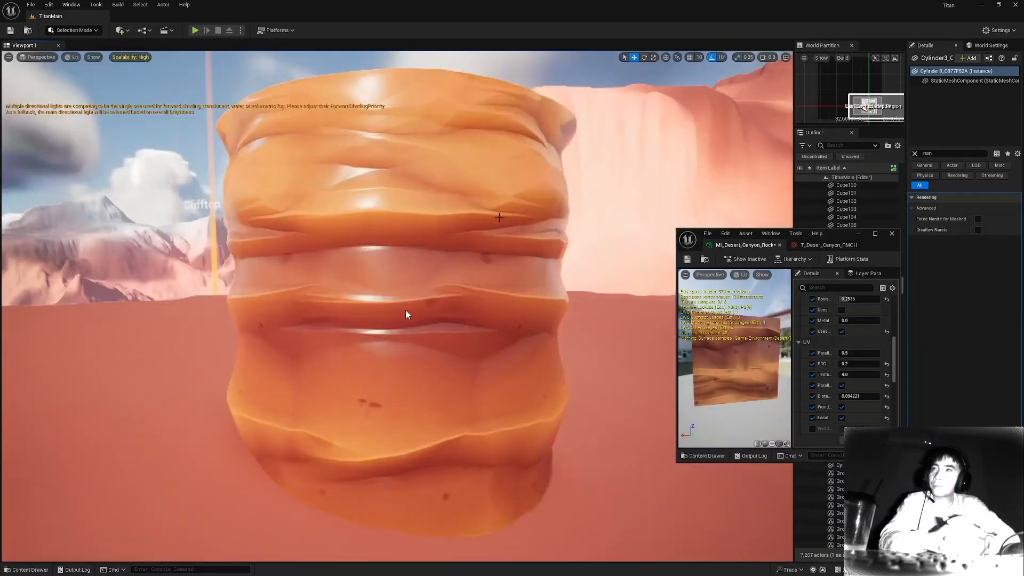
Set the material's displacement Magnitude to 55 and inspect the cylinder's silhouette from several angles.
{"action": "left_click_drag", "start_coordinate": [500, 218], "coordinate": [506, 250], "text": "alt"}
{"action": "left_click_drag", "start_coordinate": [848, 237], "coordinate": [853, 170]}
{"action": "scroll", "coordinate": [866, 354], "scroll_direction": "down", "scroll_amount": 10}
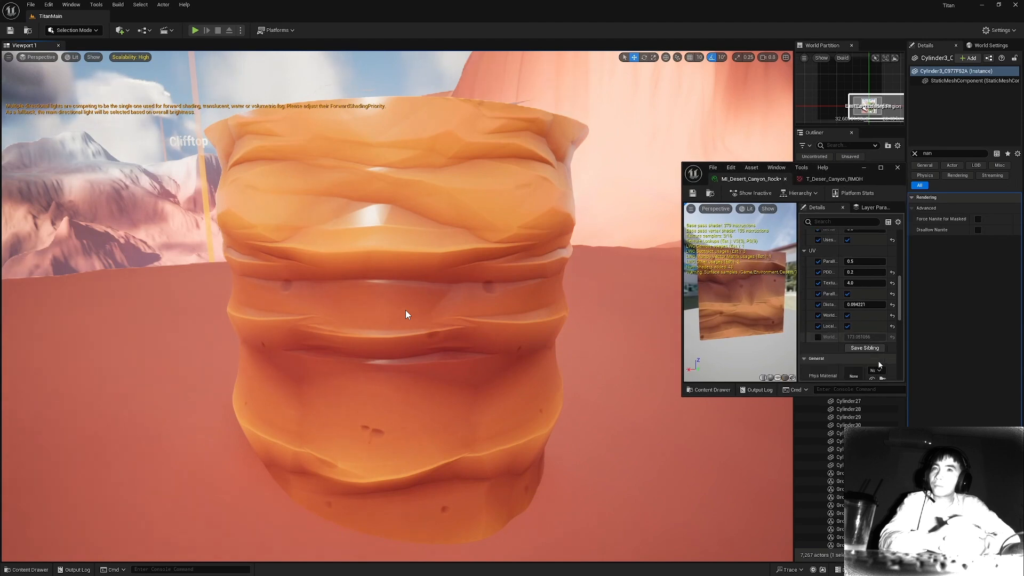
{"action": "left_click", "coordinate": [864, 309]}
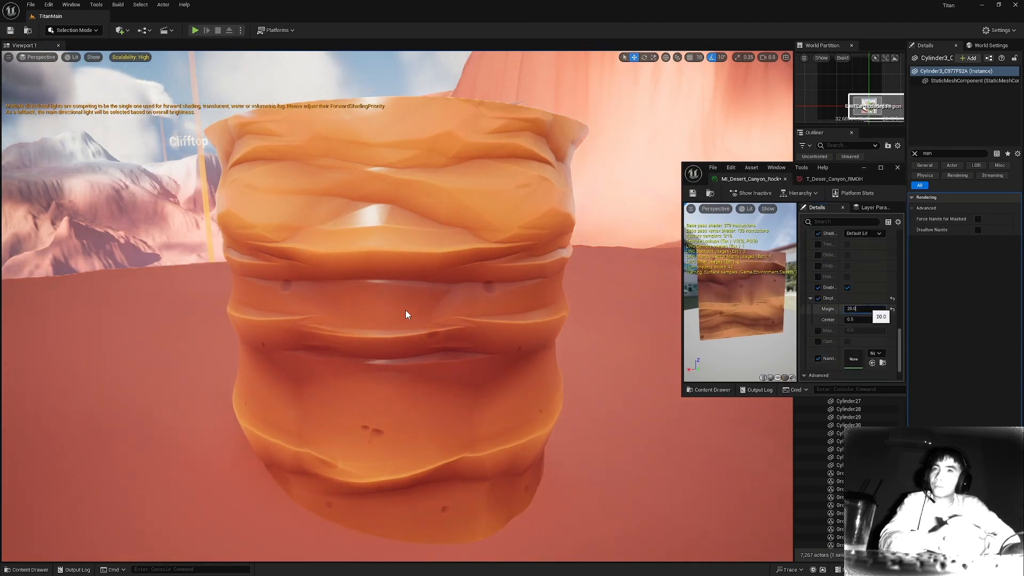
{"action": "type", "text": "55"}
{"action": "key", "text": "Tab"}
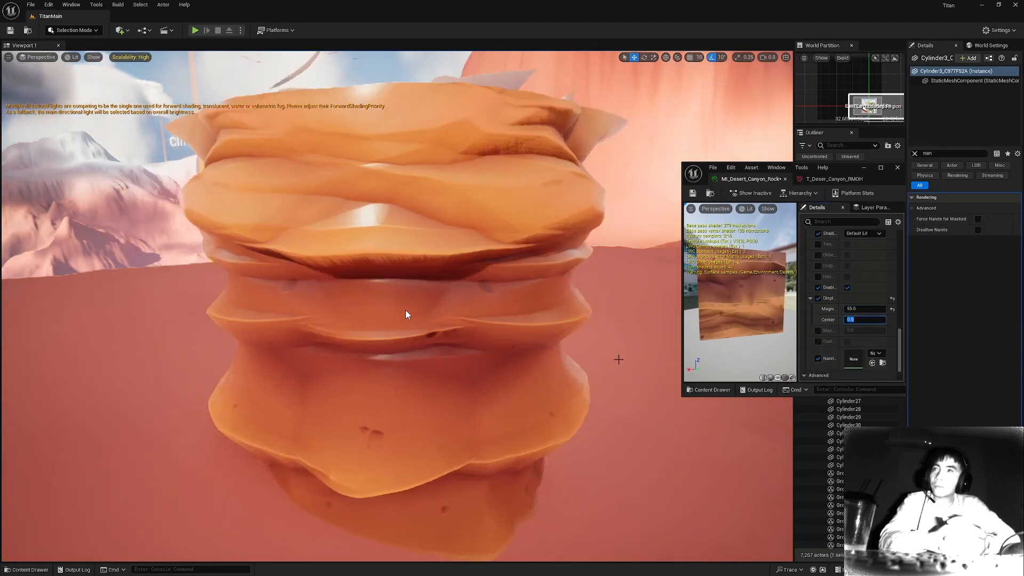
{"action": "right_click_drag", "start_coordinate": [617, 359], "coordinate": [480, 359]}
{"action": "key", "text": "d"}
{"action": "left_click_drag", "start_coordinate": [406, 311], "coordinate": [406, 311], "text": "alt"}
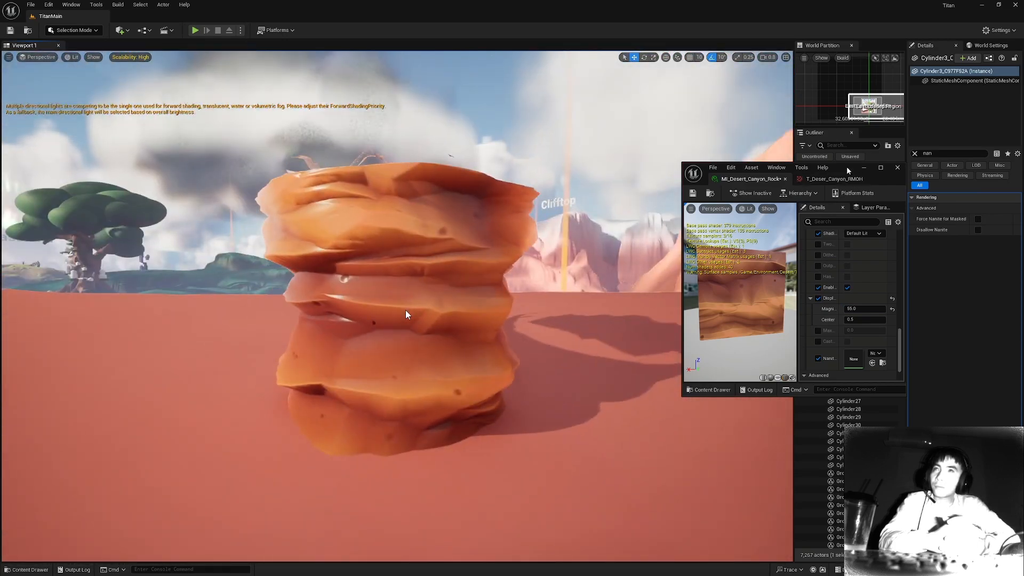
Dock the material instance editor beside the viewport and turn off World Space for the UVs.
{"action": "left_click_drag", "start_coordinate": [847, 166], "coordinate": [1023, 194]}
{"action": "key", "text": "Escape"}
{"action": "left_click_drag", "start_coordinate": [405, 311], "coordinate": [406, 311], "text": "alt"}
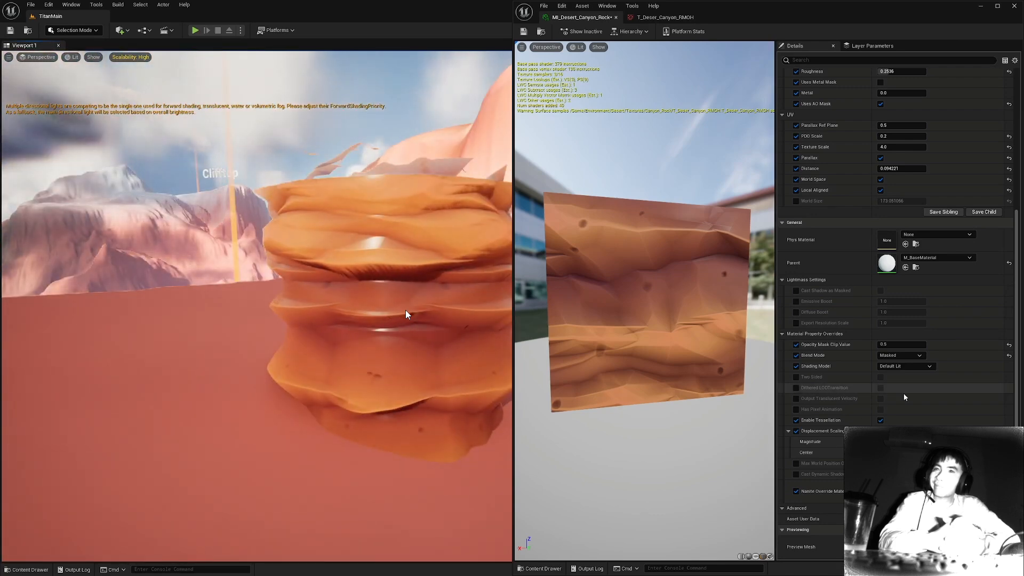
{"action": "scroll", "coordinate": [907, 403], "scroll_direction": "up", "scroll_amount": 2}
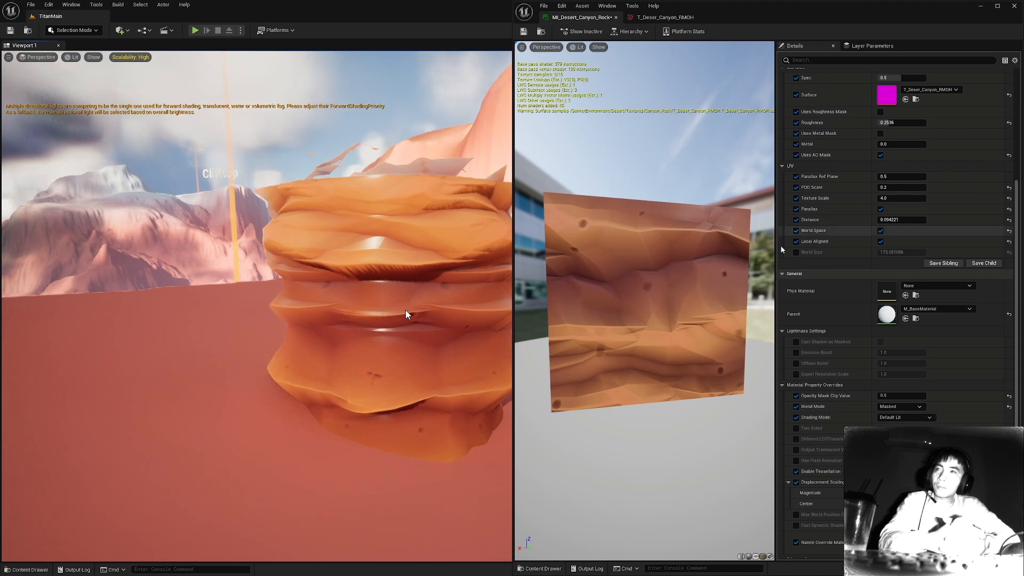
{"action": "left_click", "coordinate": [414, 239]}
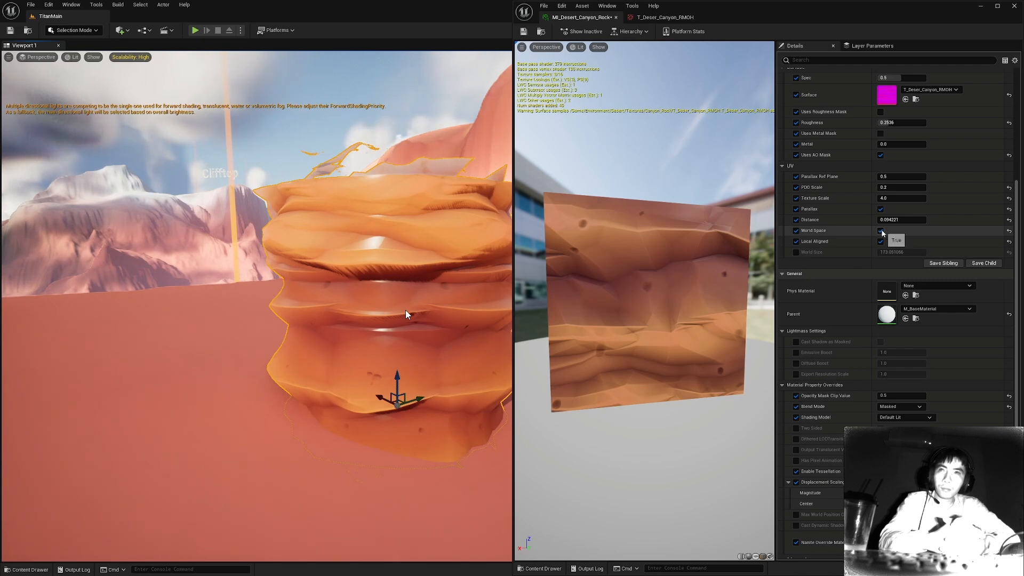
{"action": "left_click", "coordinate": [881, 231]}
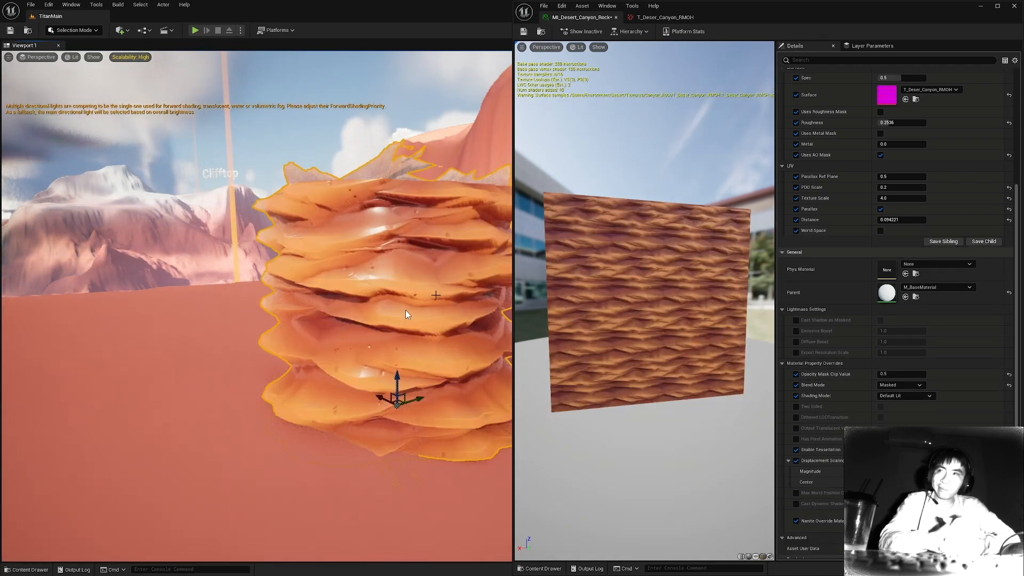
{"action": "left_click_drag", "start_coordinate": [407, 314], "coordinate": [407, 314], "text": "alt"}
Set the UV Texture Scale to about 1.82 and inspect the displaced cylinder from the side and above.
{"action": "left_click_drag", "start_coordinate": [881, 196], "coordinate": [901, 197]}
{"action": "left_click_drag", "start_coordinate": [407, 315], "coordinate": [407, 314], "text": "alt"}
{"action": "right_click_drag", "start_coordinate": [407, 315], "coordinate": [407, 315]}
{"action": "left_click_drag", "start_coordinate": [407, 314], "coordinate": [407, 315], "text": "alt"}
{"action": "left_click_drag", "start_coordinate": [294, 340], "coordinate": [294, 340], "text": "alt"}
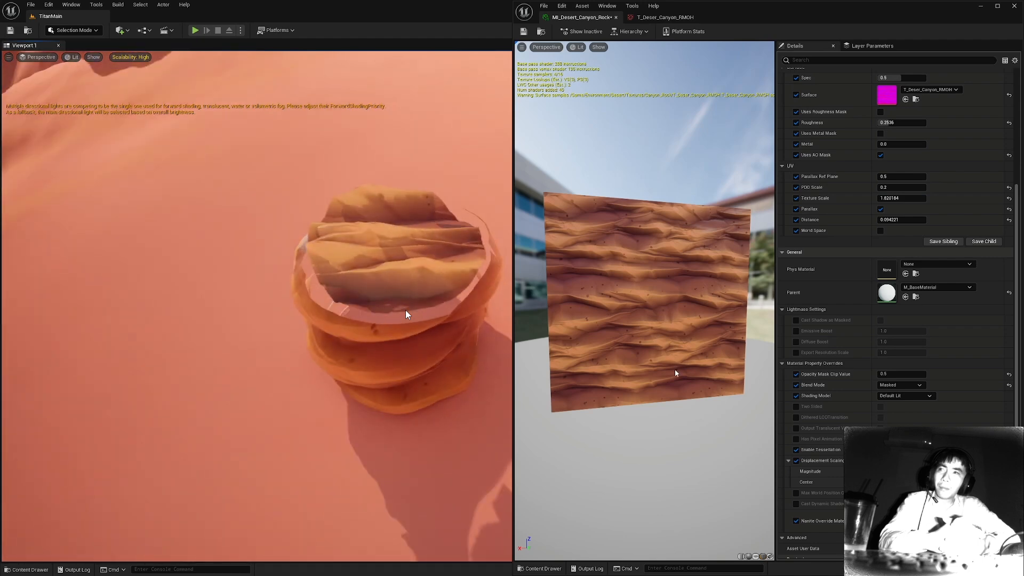
View the parent M_BaseMaterial's material graph and return to the canyon rock material instance.
{"action": "scroll", "coordinate": [914, 376], "scroll_direction": "up", "scroll_amount": 5}
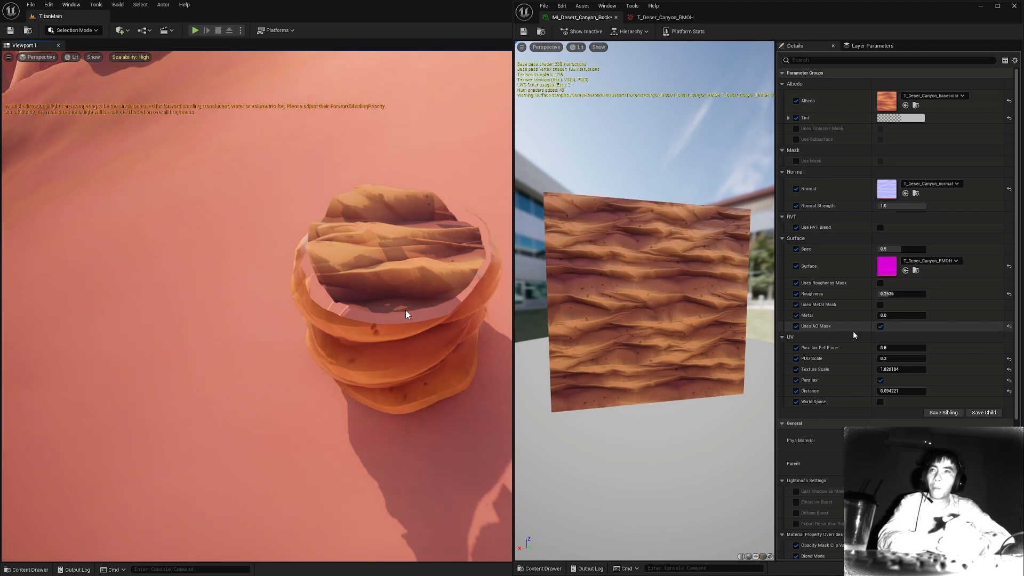
{"action": "double_click", "coordinate": [887, 464]}
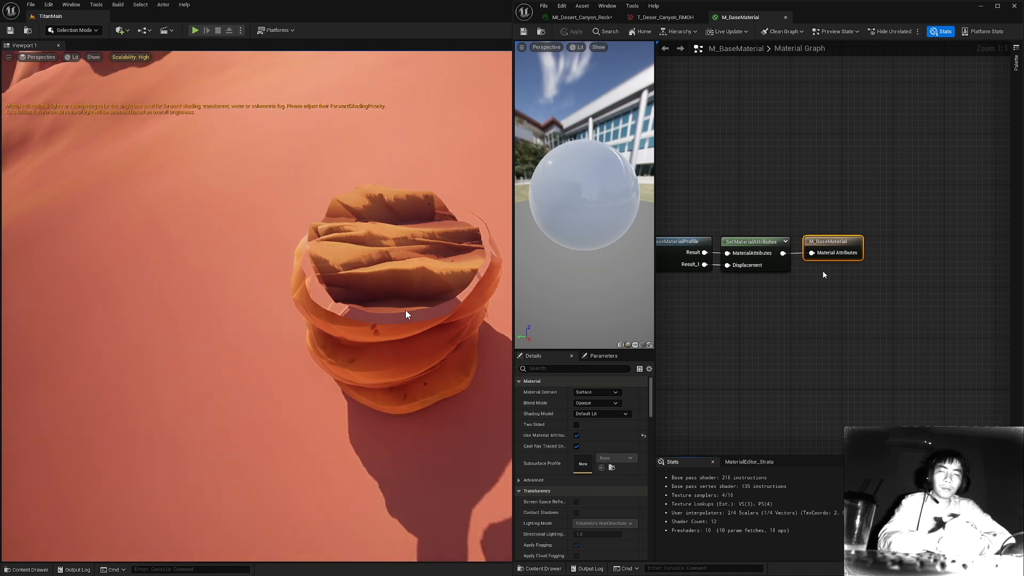
{"action": "left_click", "coordinate": [551, 18]}
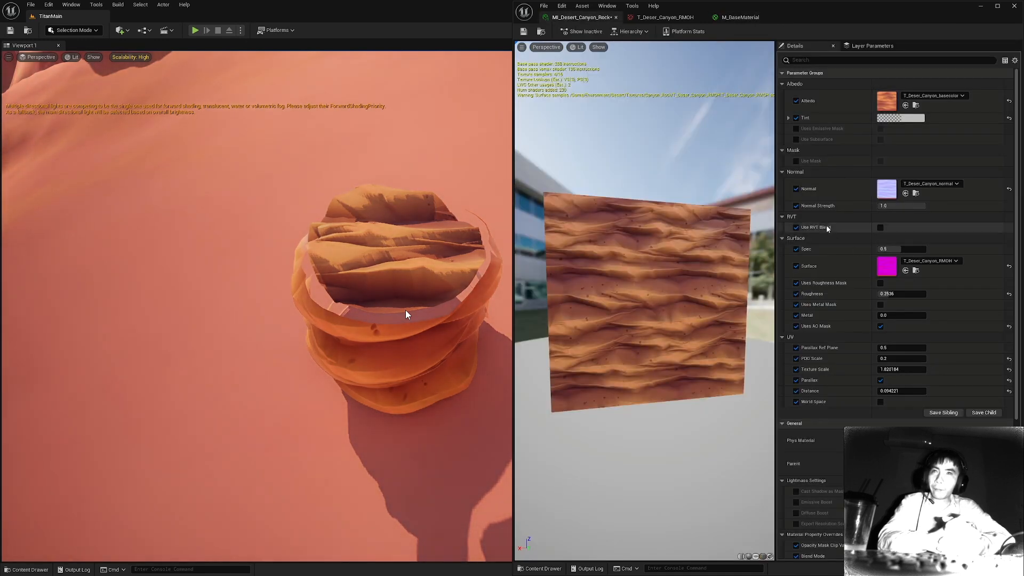